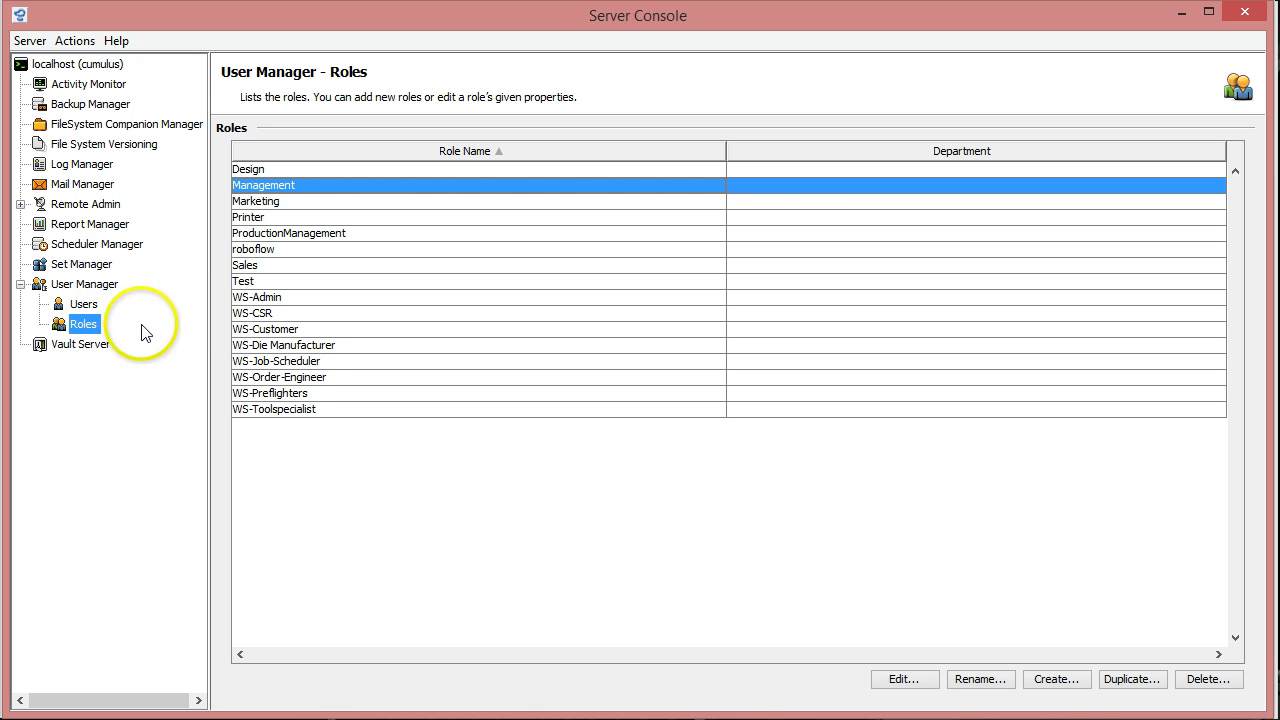
Glance at the User Manager's Users list, then return to the Roles list
left_click(85, 306)
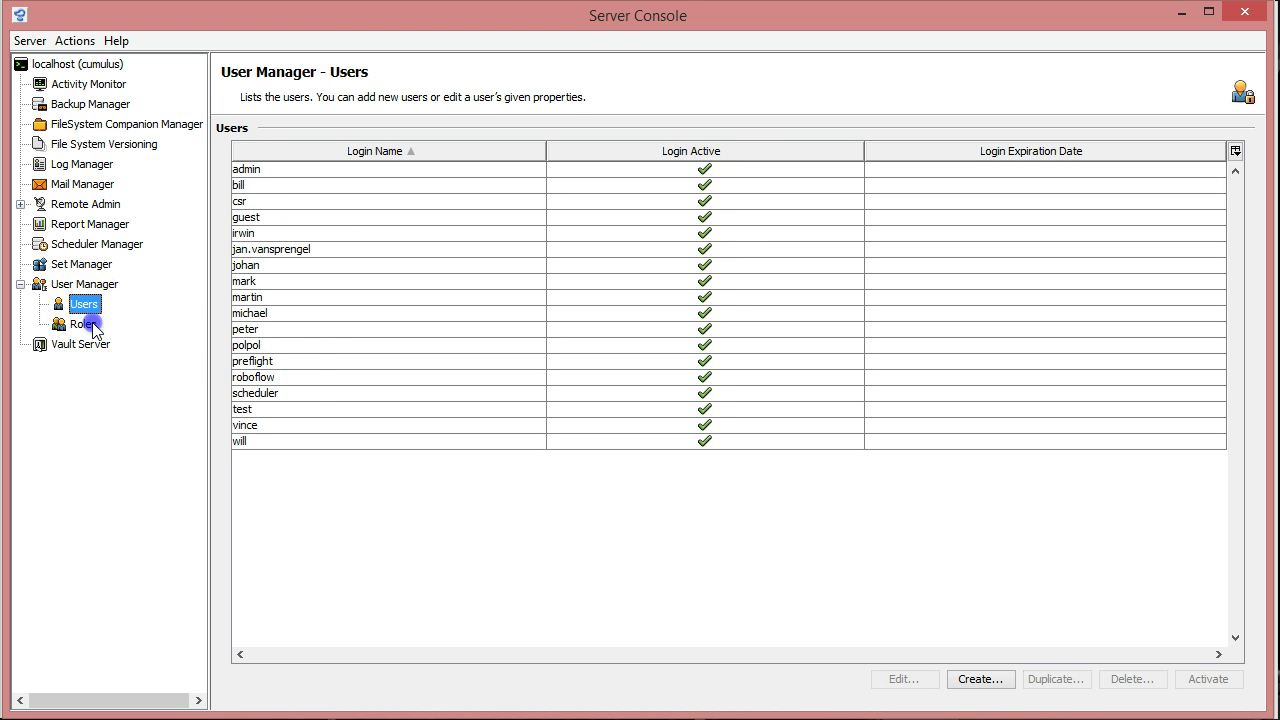
left_click(84, 323)
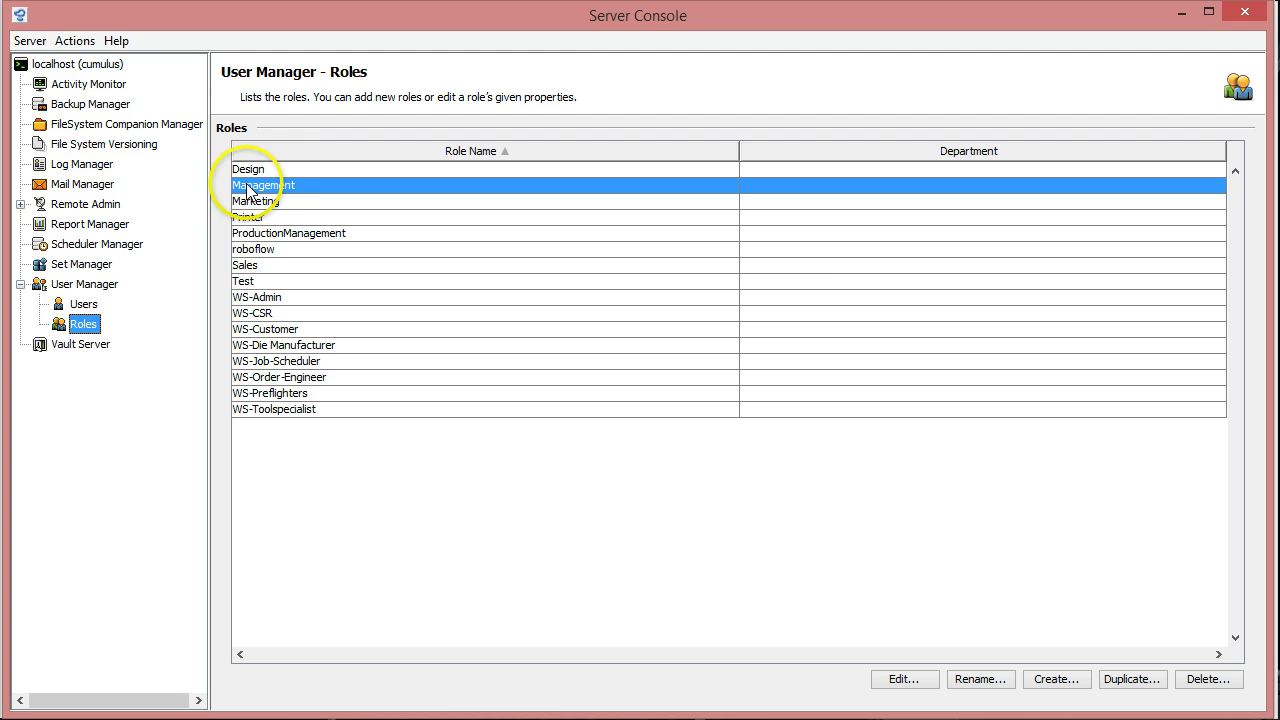
left_click(287, 180)
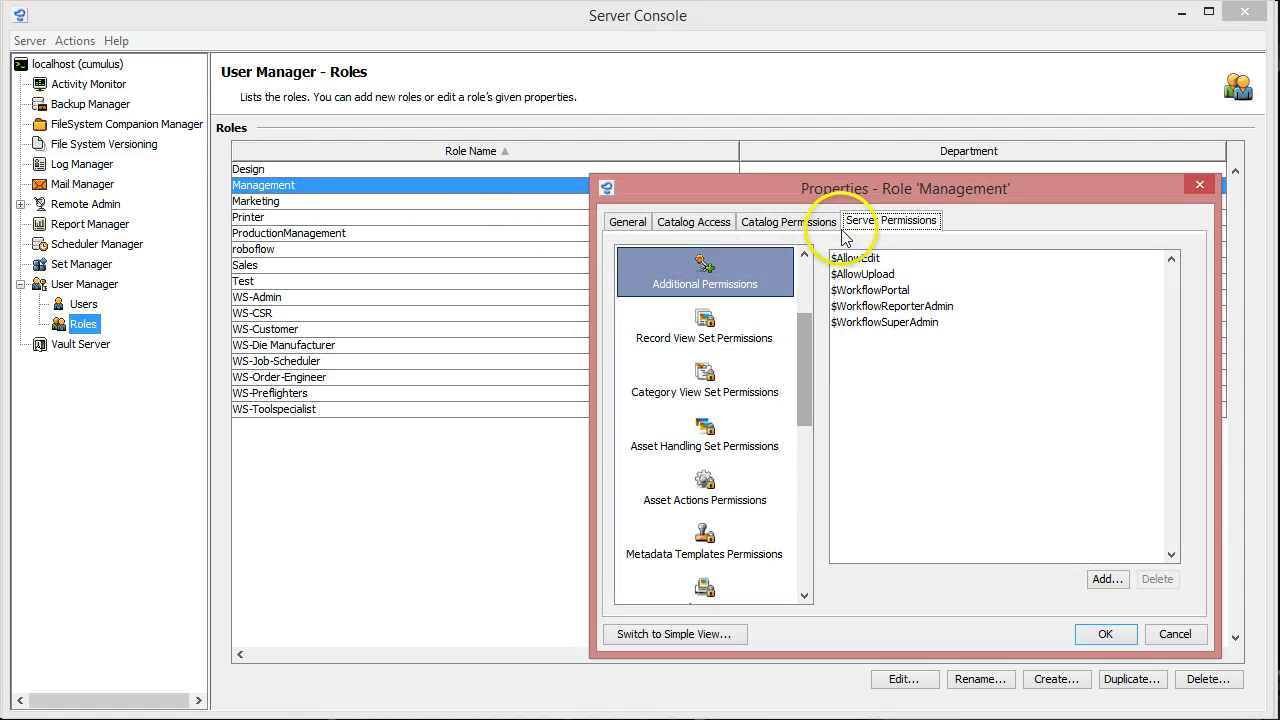
left_click(708, 430)
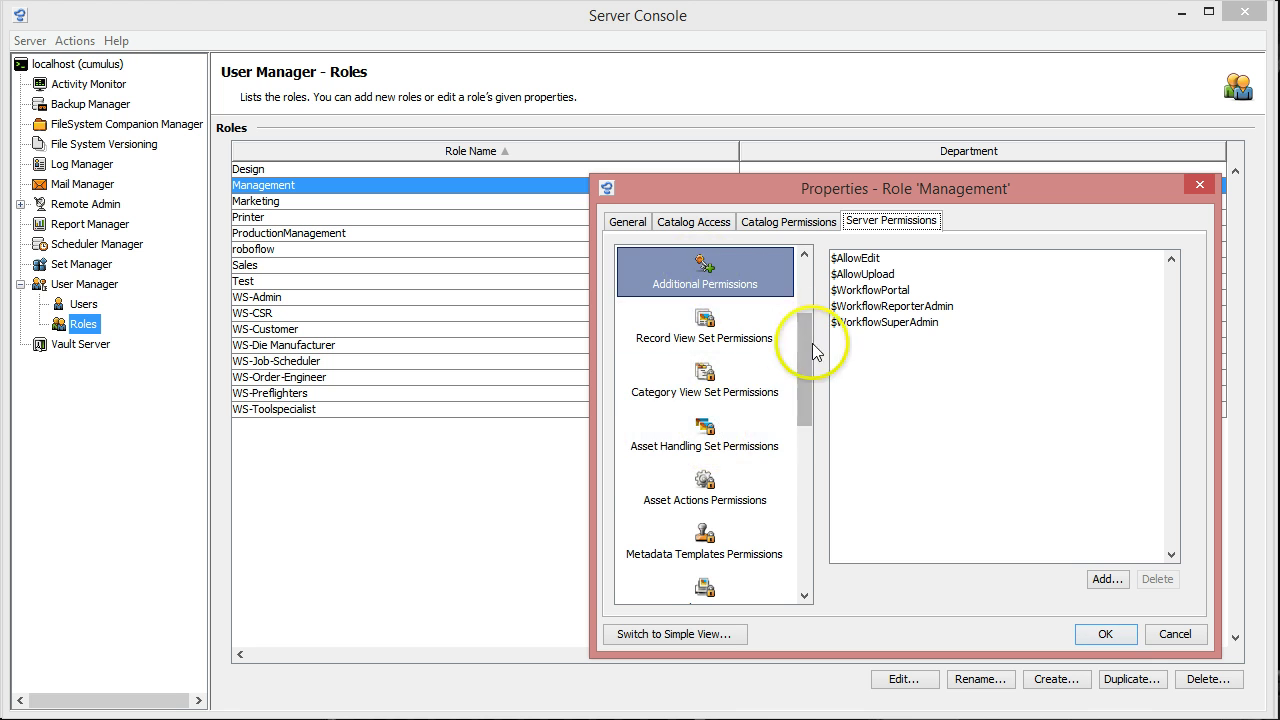
left_click_drag(813, 337, 806, 270)
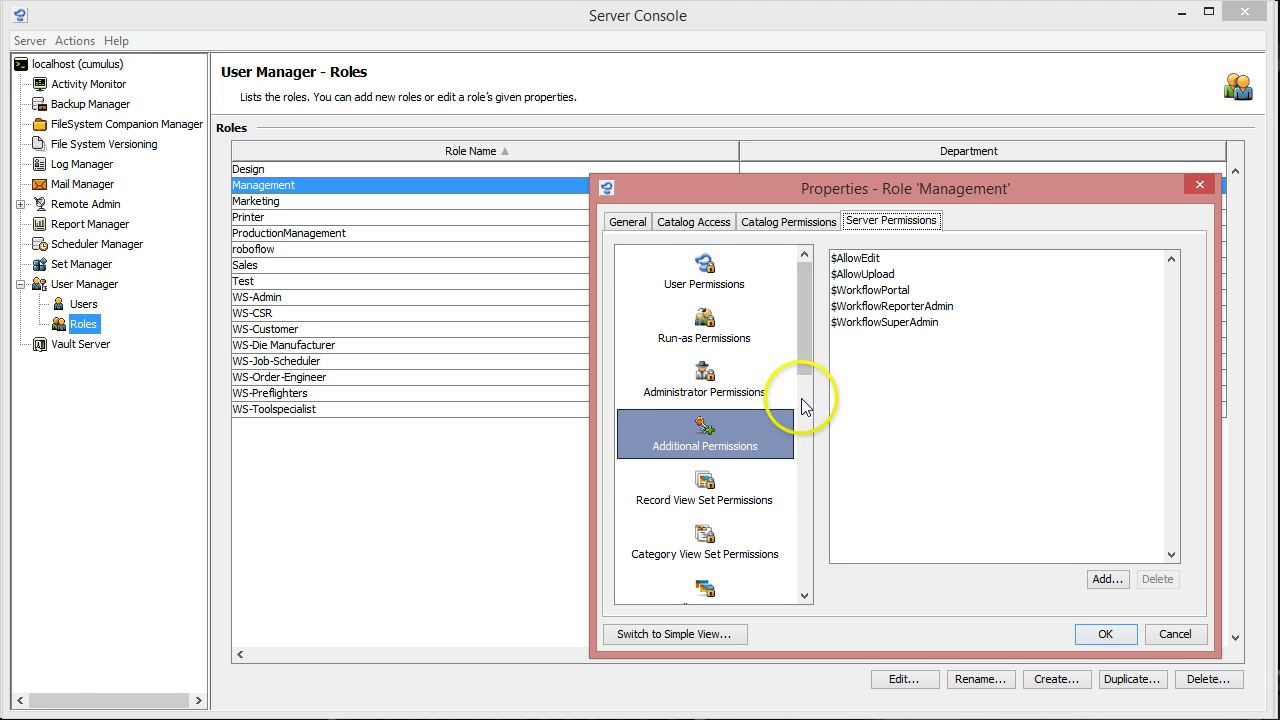
left_click(858, 262)
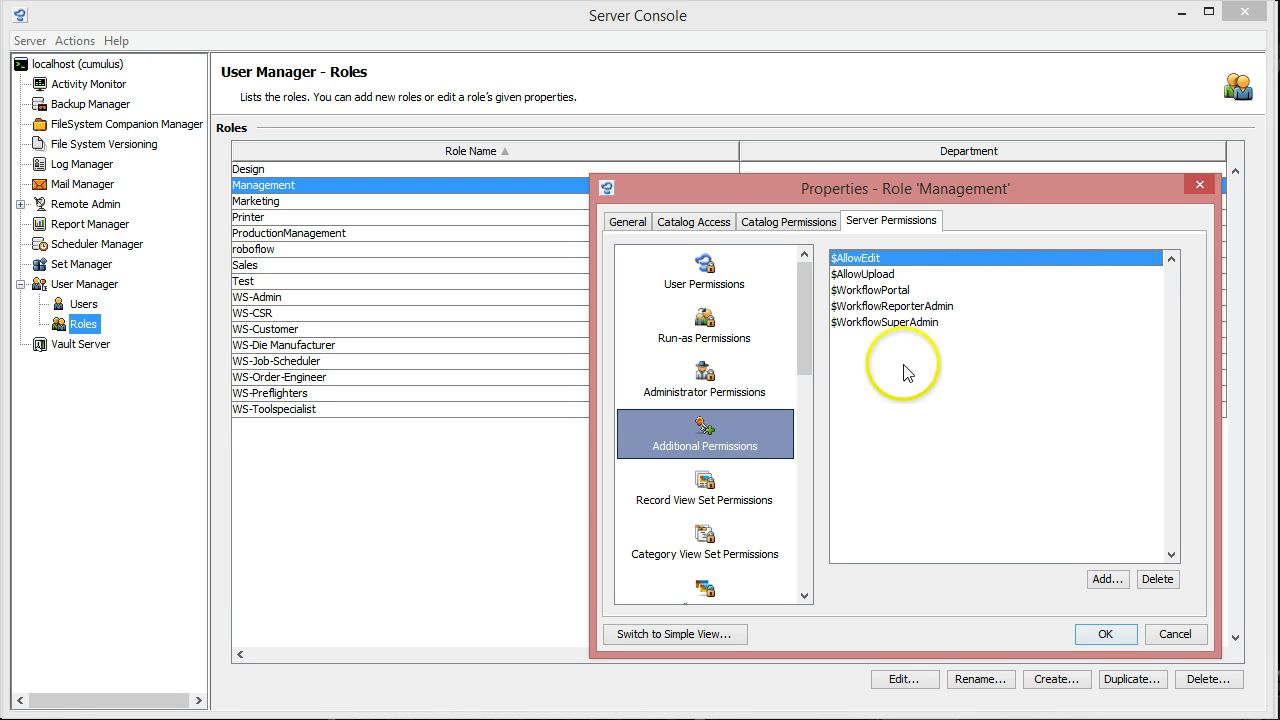
left_click(888, 274)
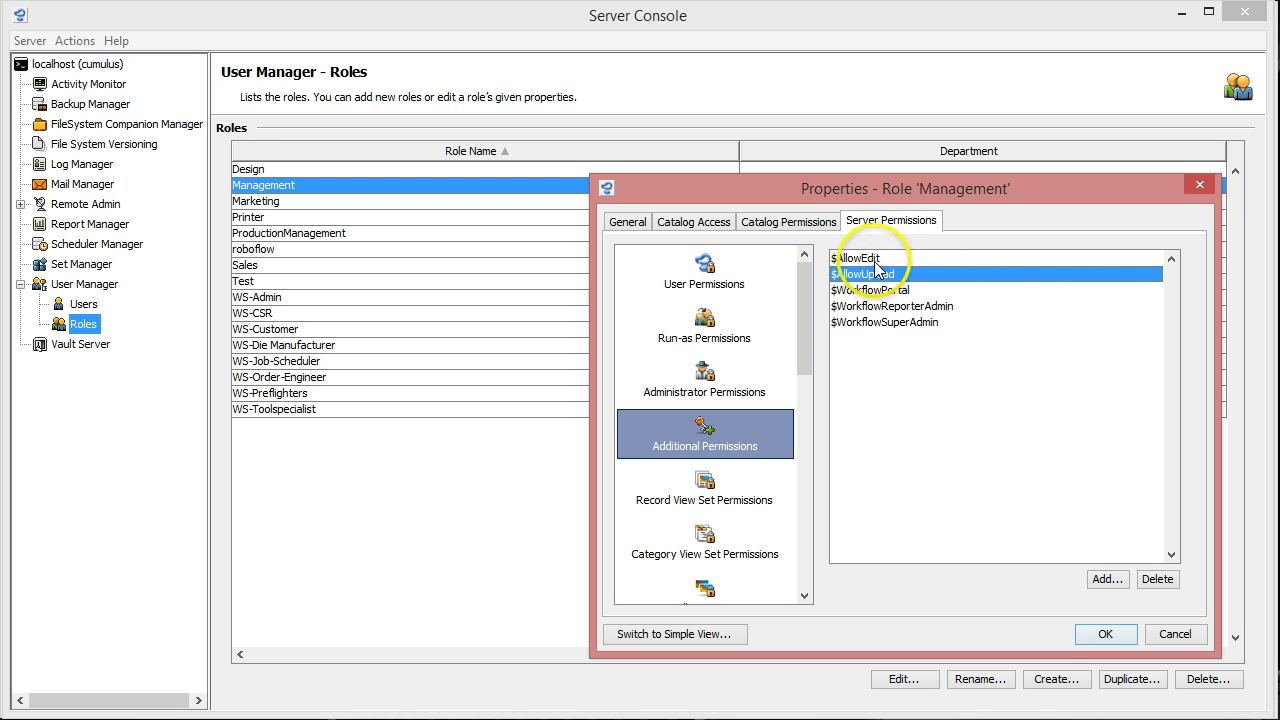
left_click(875, 259)
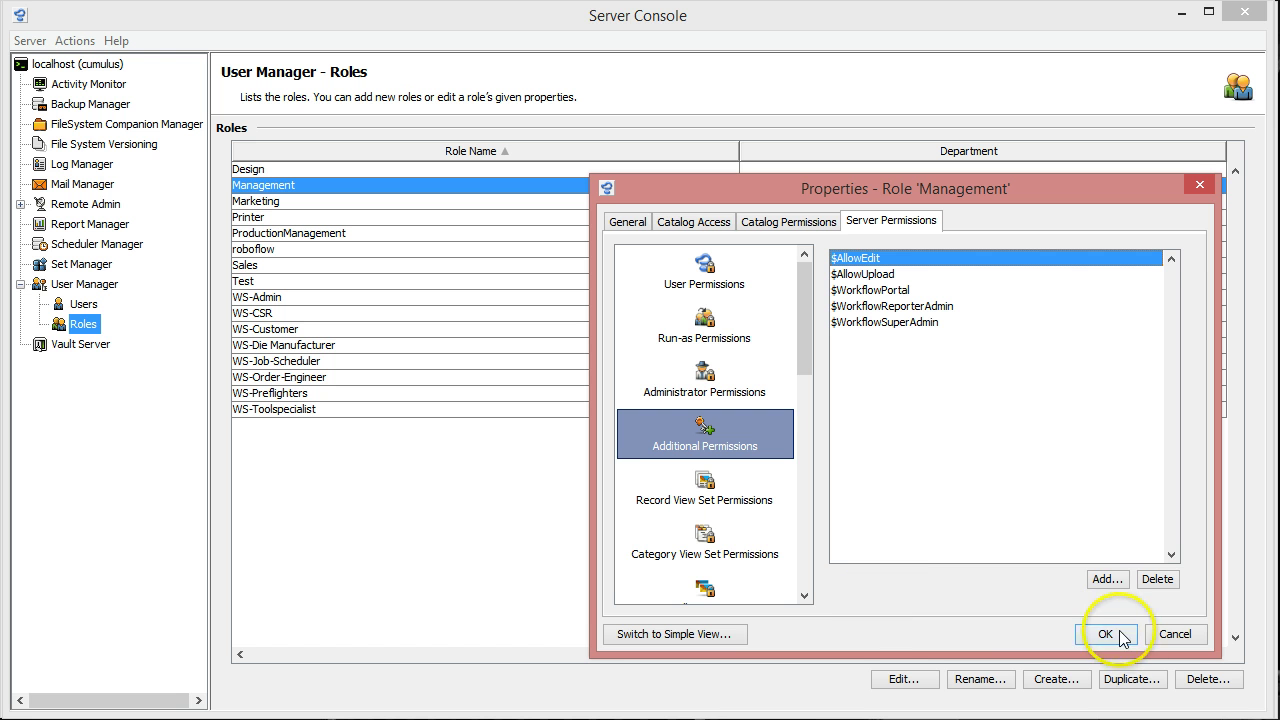
left_click(1176, 636)
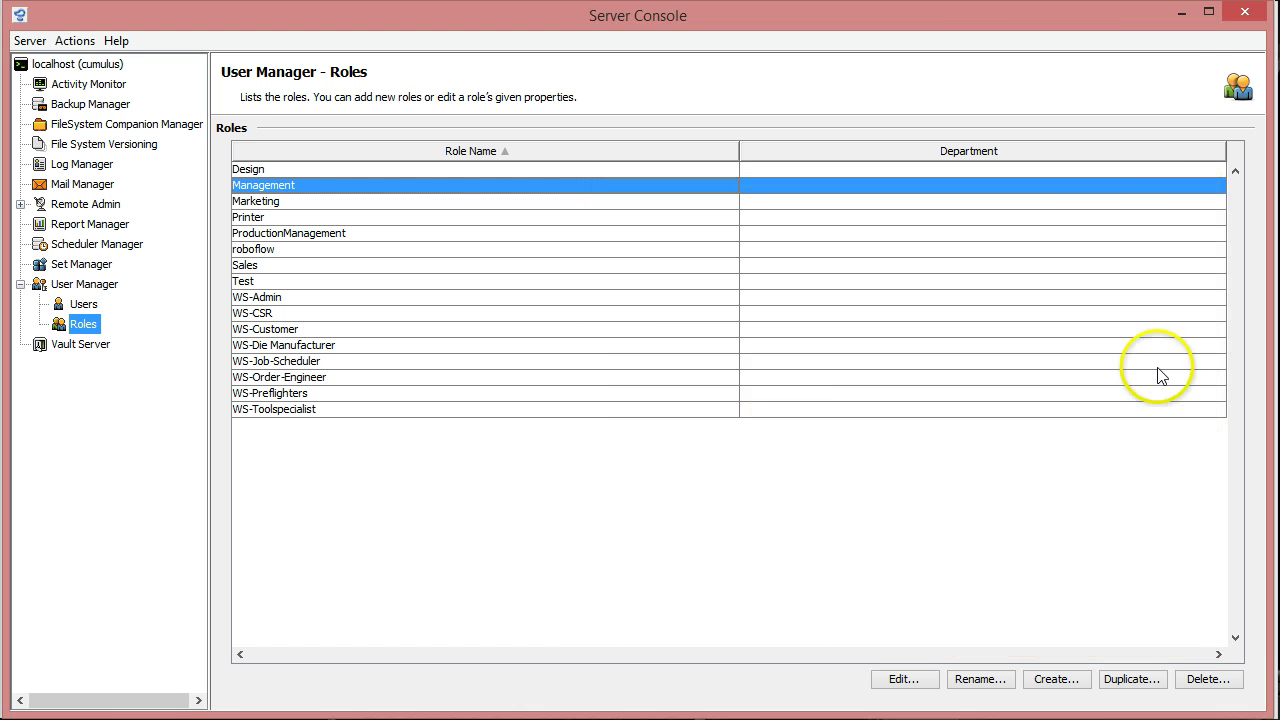
Close the Server Console and review the SitesTemplate metadata template fields in Preferences
left_click(1236, 15)
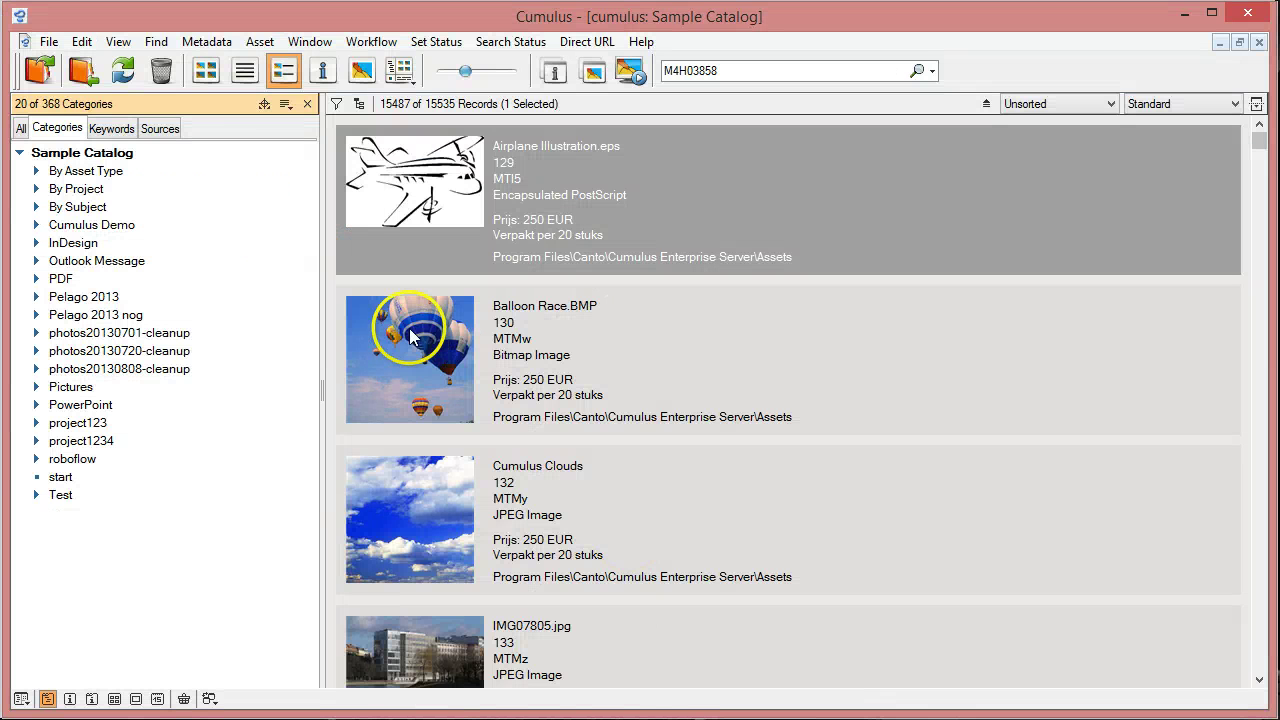
left_click(260, 105)
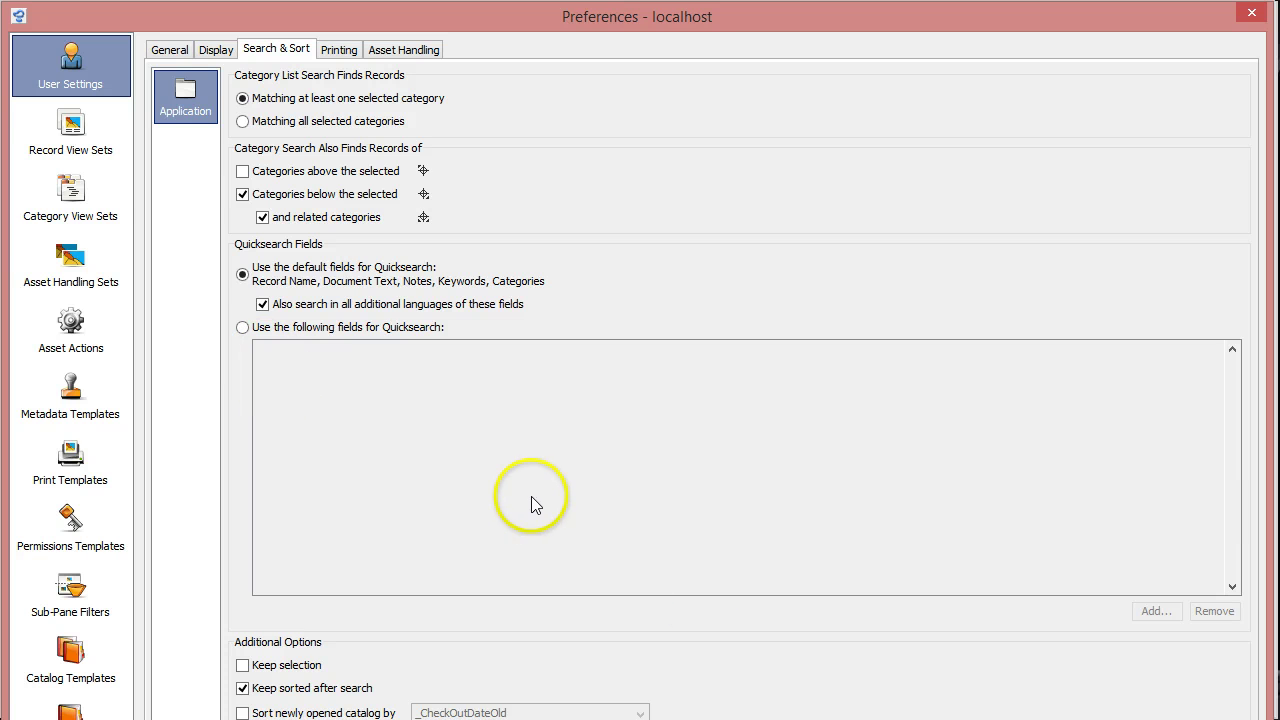
left_click(40, 398)
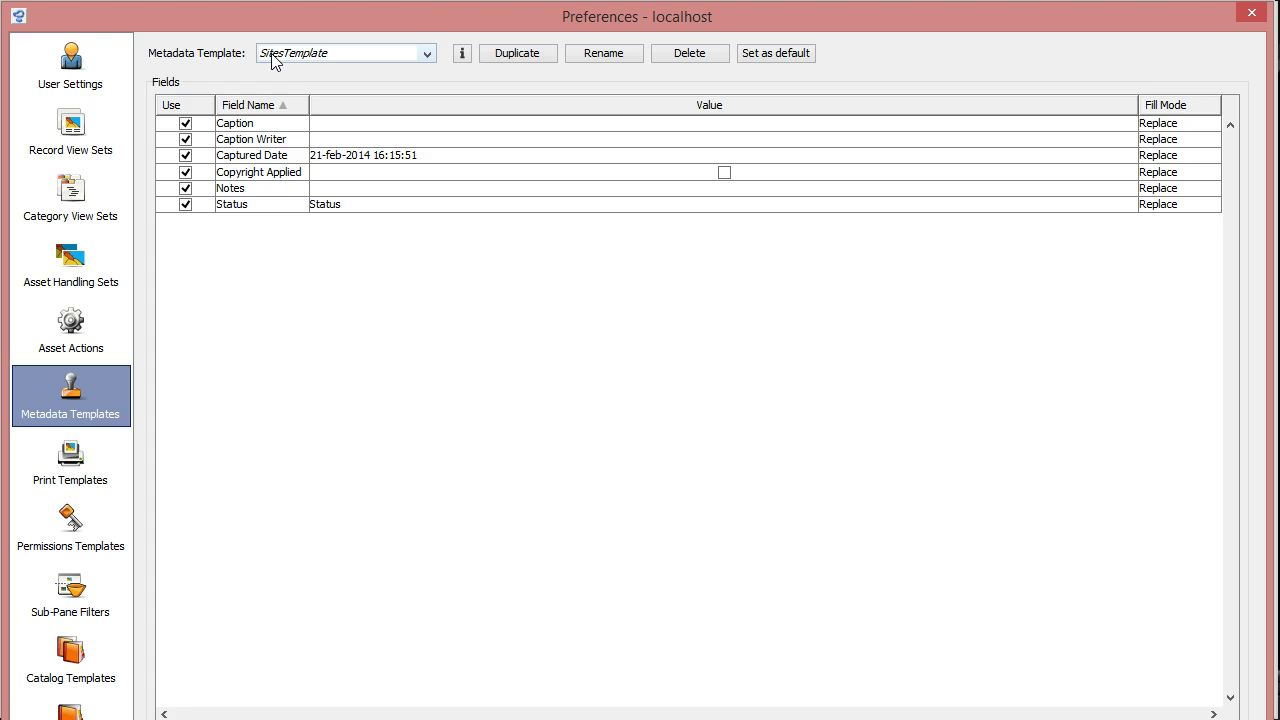
left_click_drag(270, 76, 279, 218)
mouse_move(279, 218)
left_mouse_down()
mouse_move(252, 128)
mouse_move(330, 110)
mouse_move(340, 207)
mouse_move(286, 51)
mouse_move(269, 52)
left_mouse_up()
left_click(272, 60)
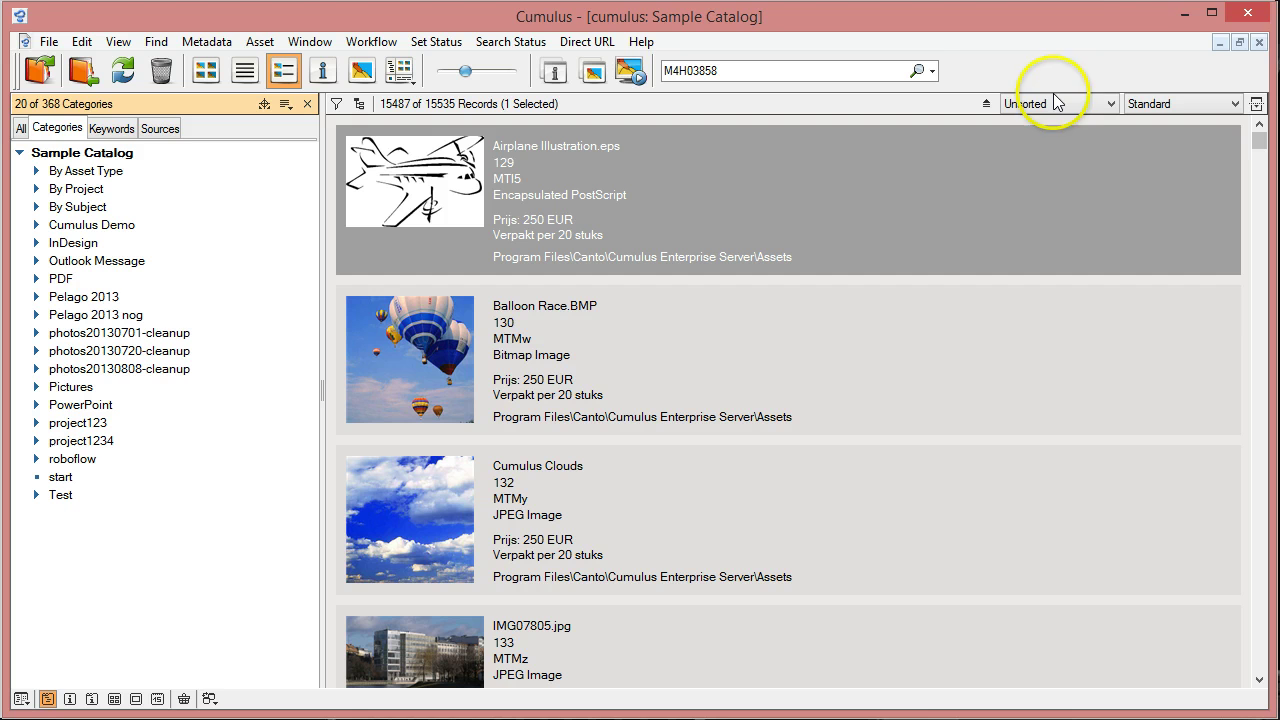
Browse to customizations > assetshield > WEB-INF in File Explorer and select assetshield.xml
left_click(1184, 15)
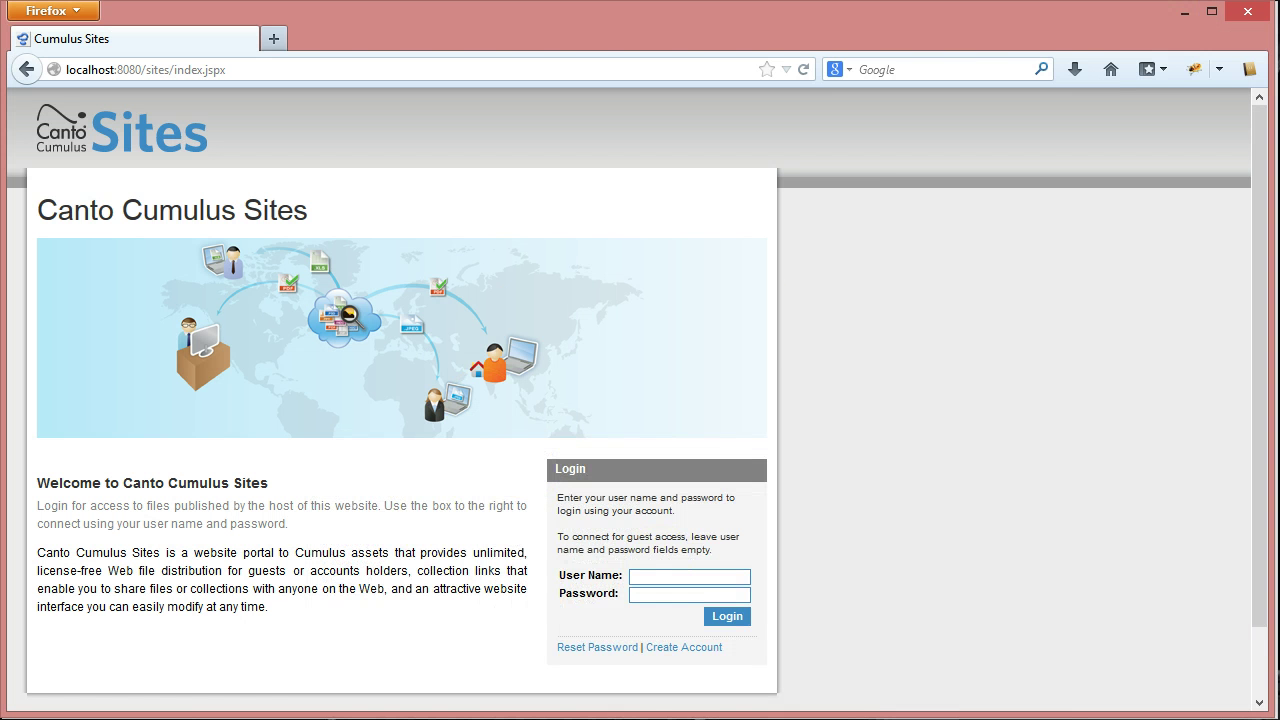
key("alt+Tab")
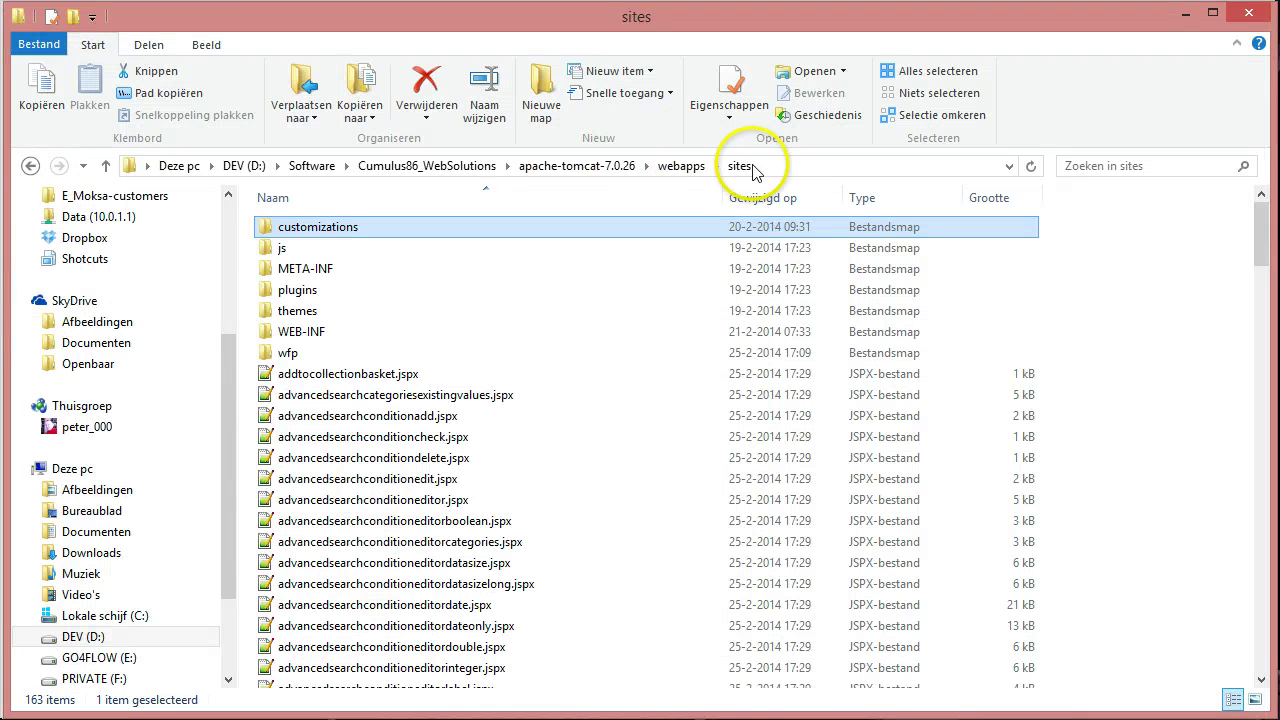
double_click(262, 236)
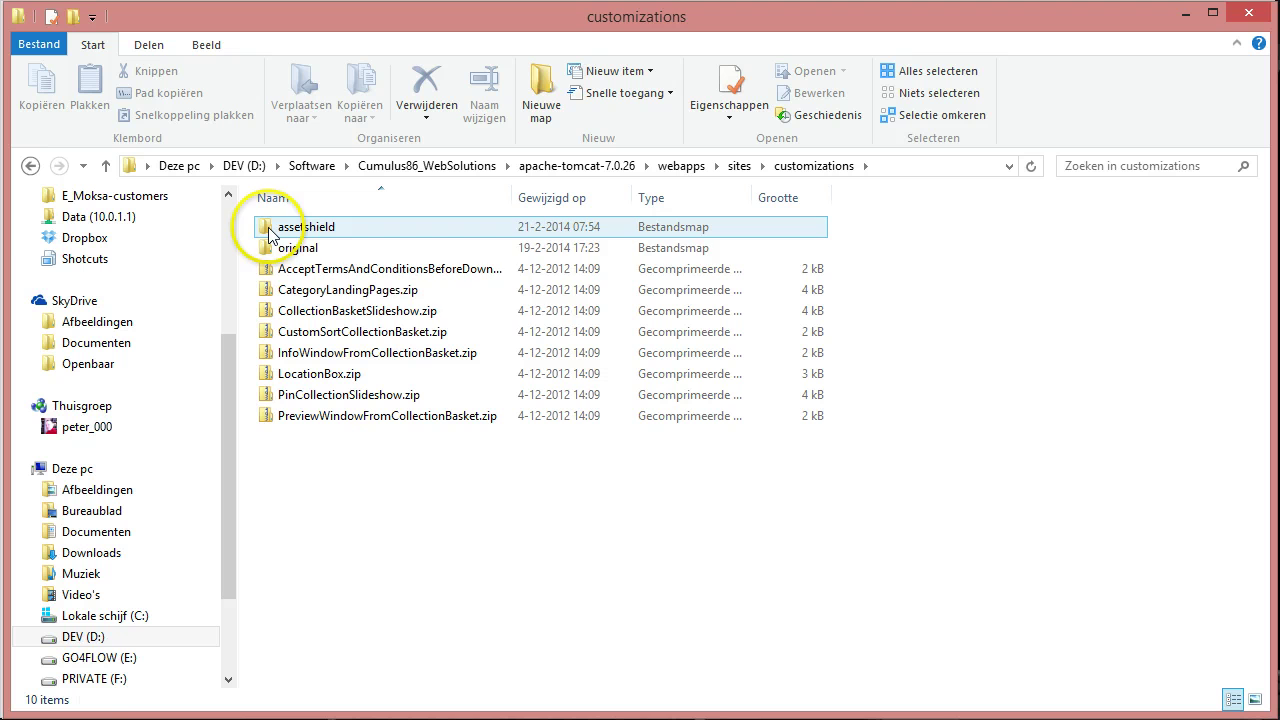
left_click(273, 229)
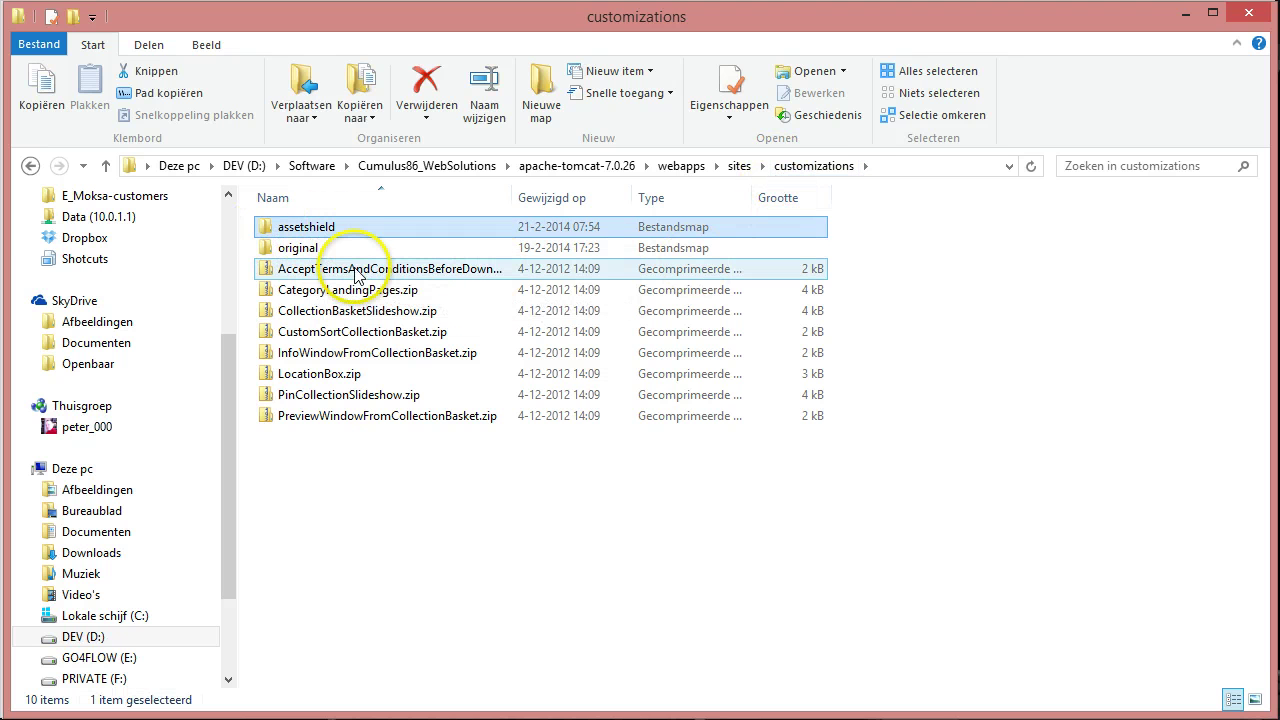
double_click(268, 237)
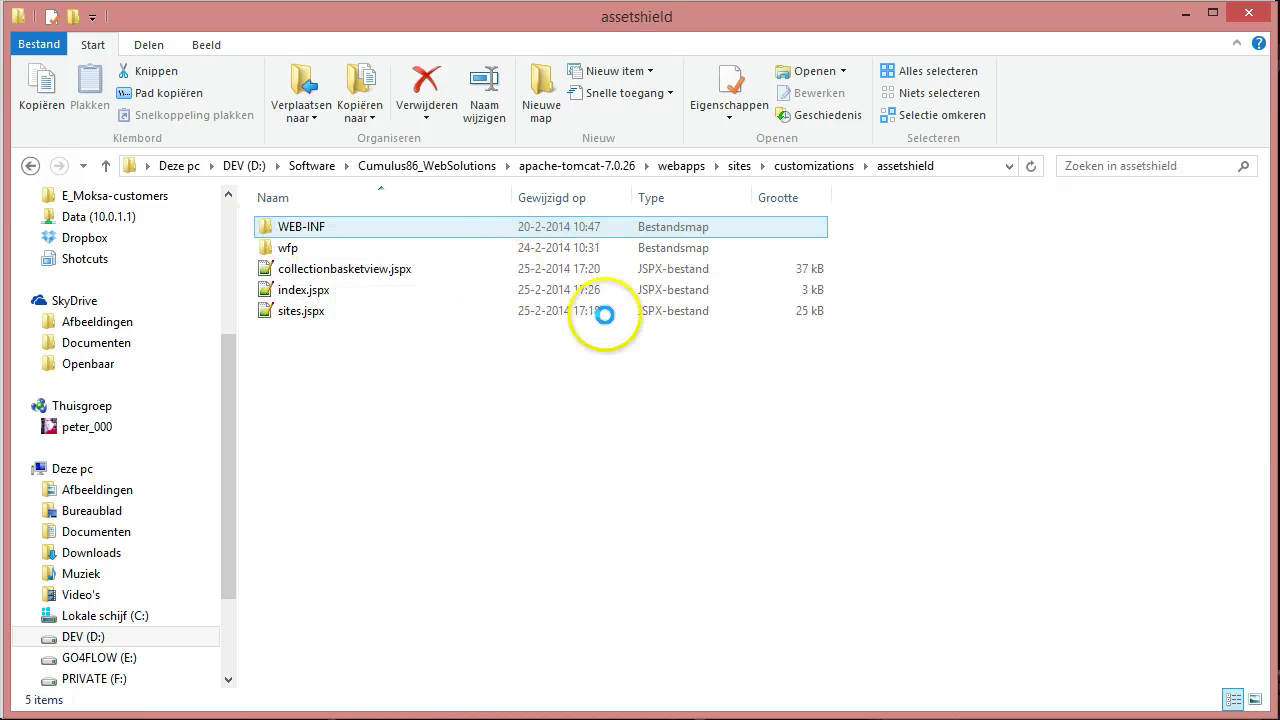
double_click(270, 228)
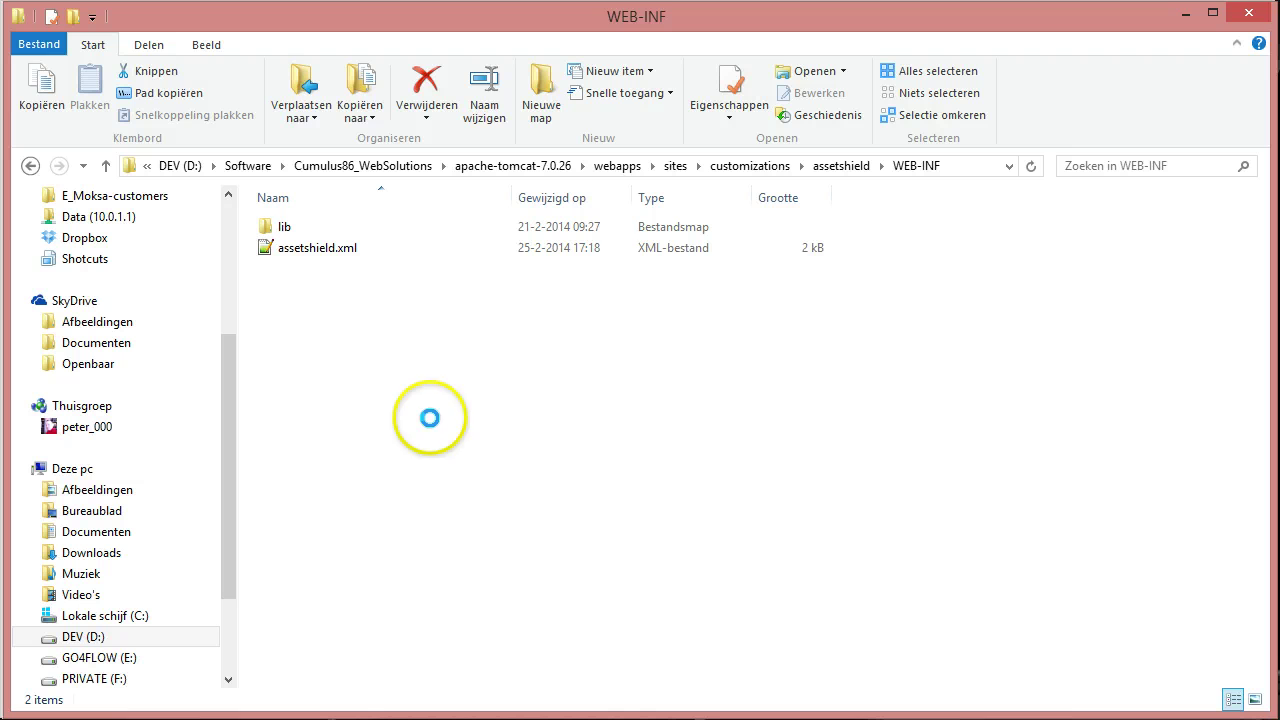
left_click(267, 250)
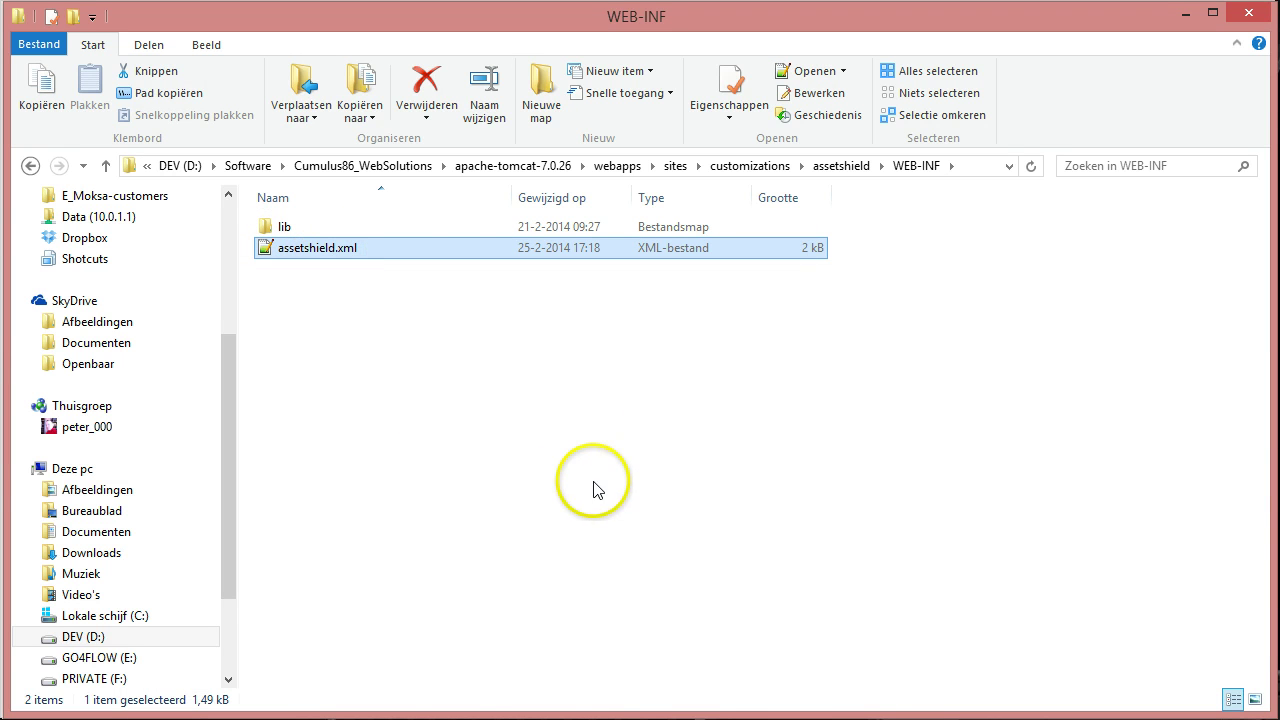
Open assetshield.xml and inspect server localhost, login, asset handling set Standard and Default Permissions
key("Return")
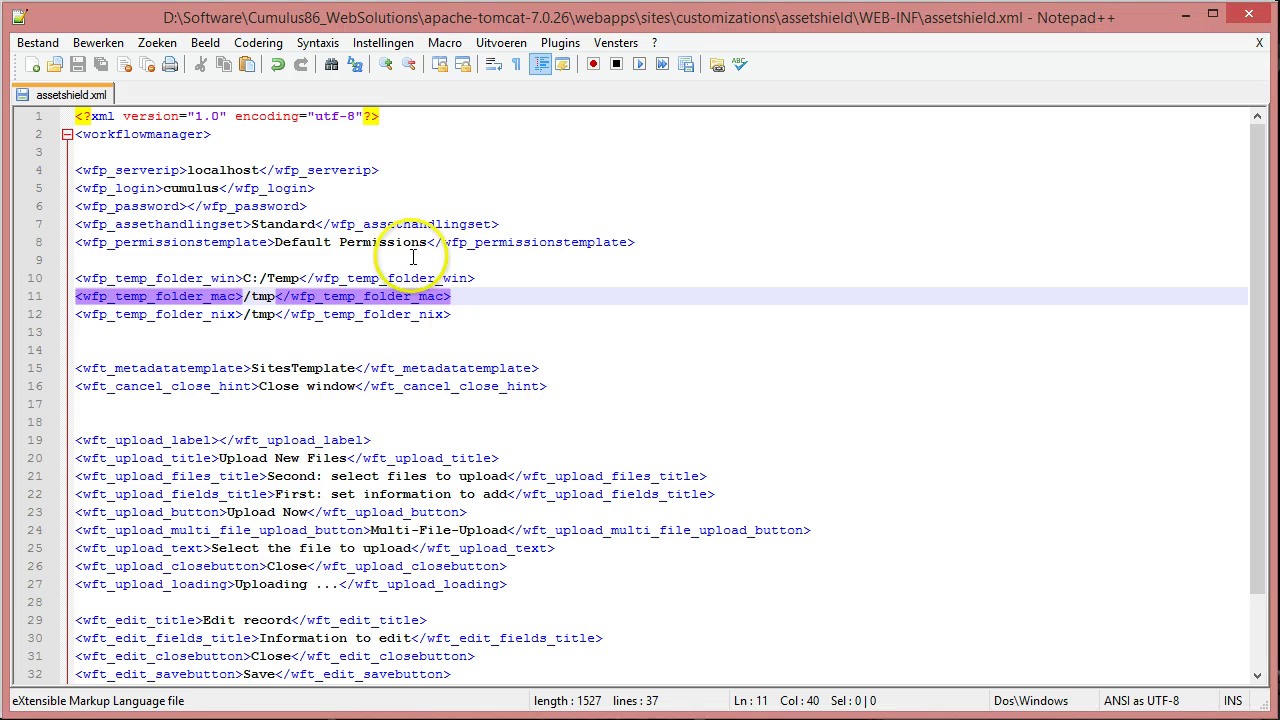
left_click(414, 208)
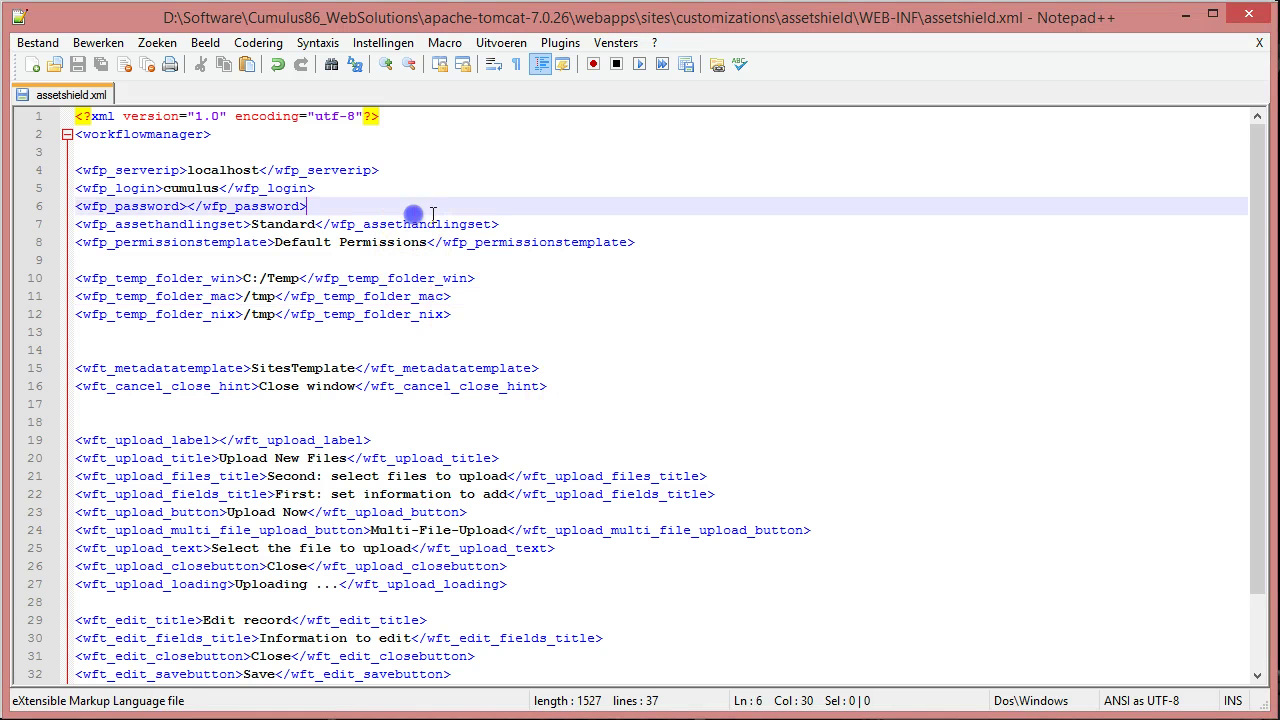
double_click(222, 170)
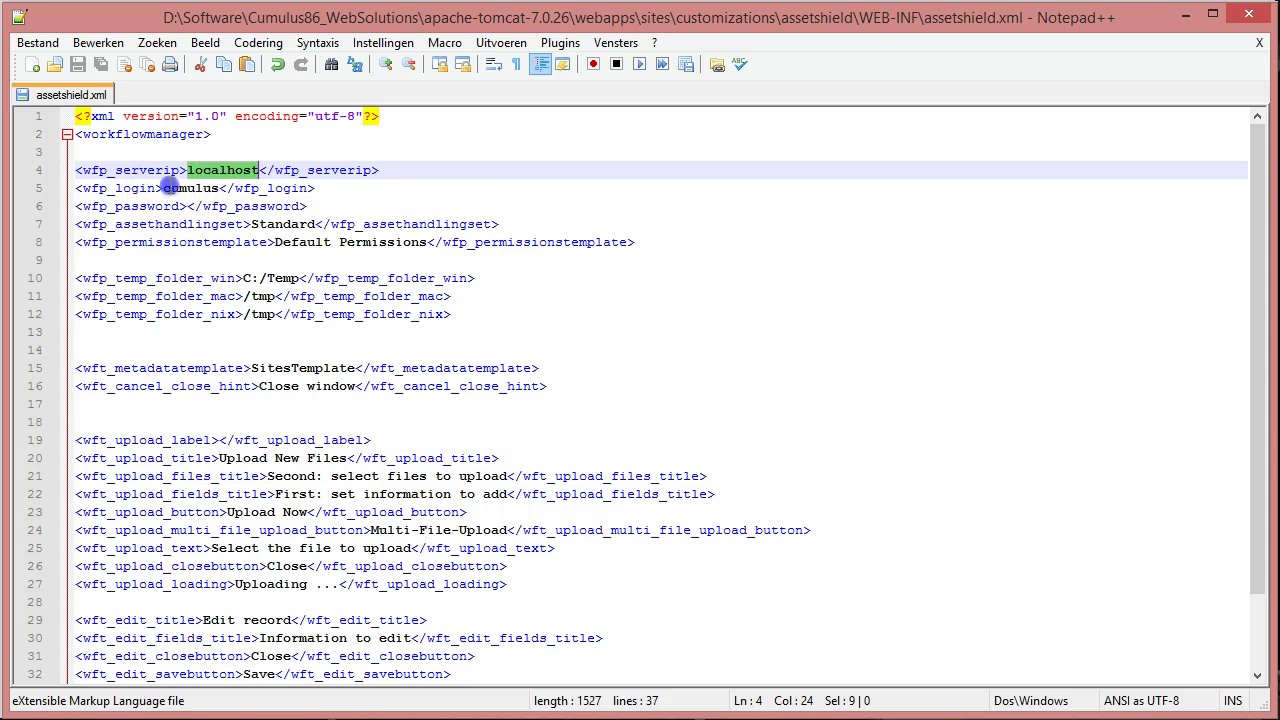
double_click(172, 188)
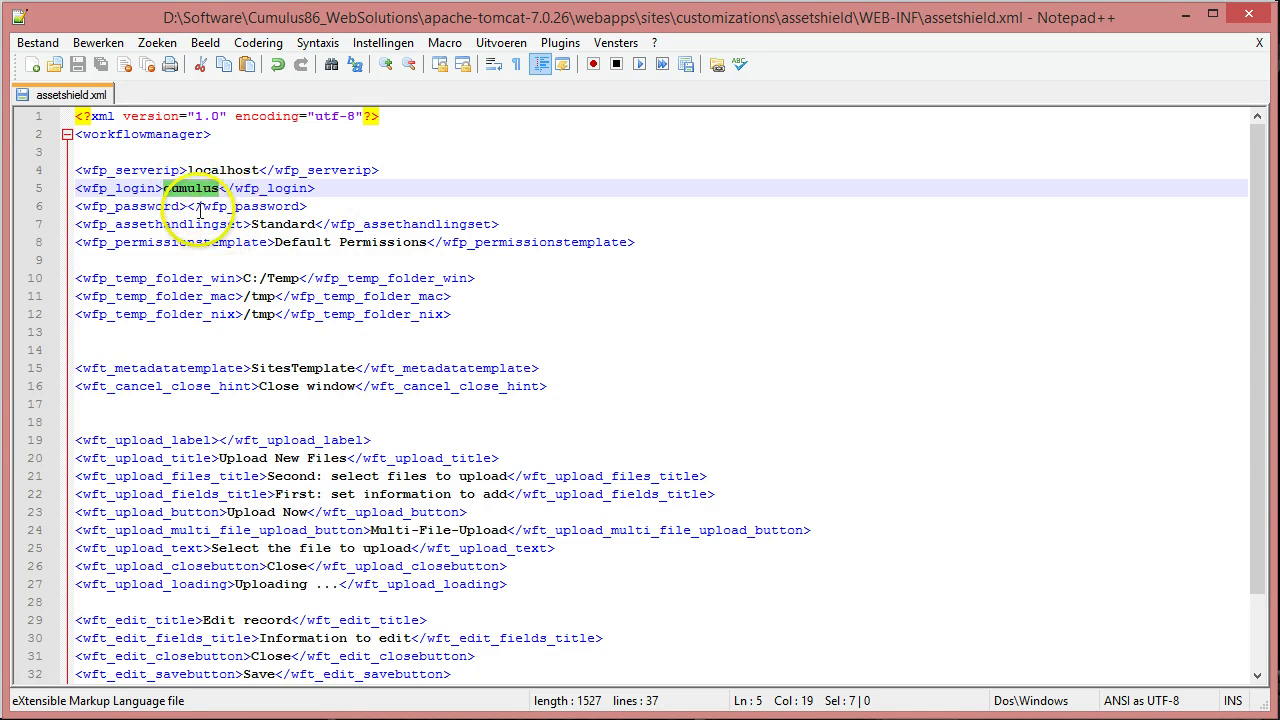
double_click(290, 224)
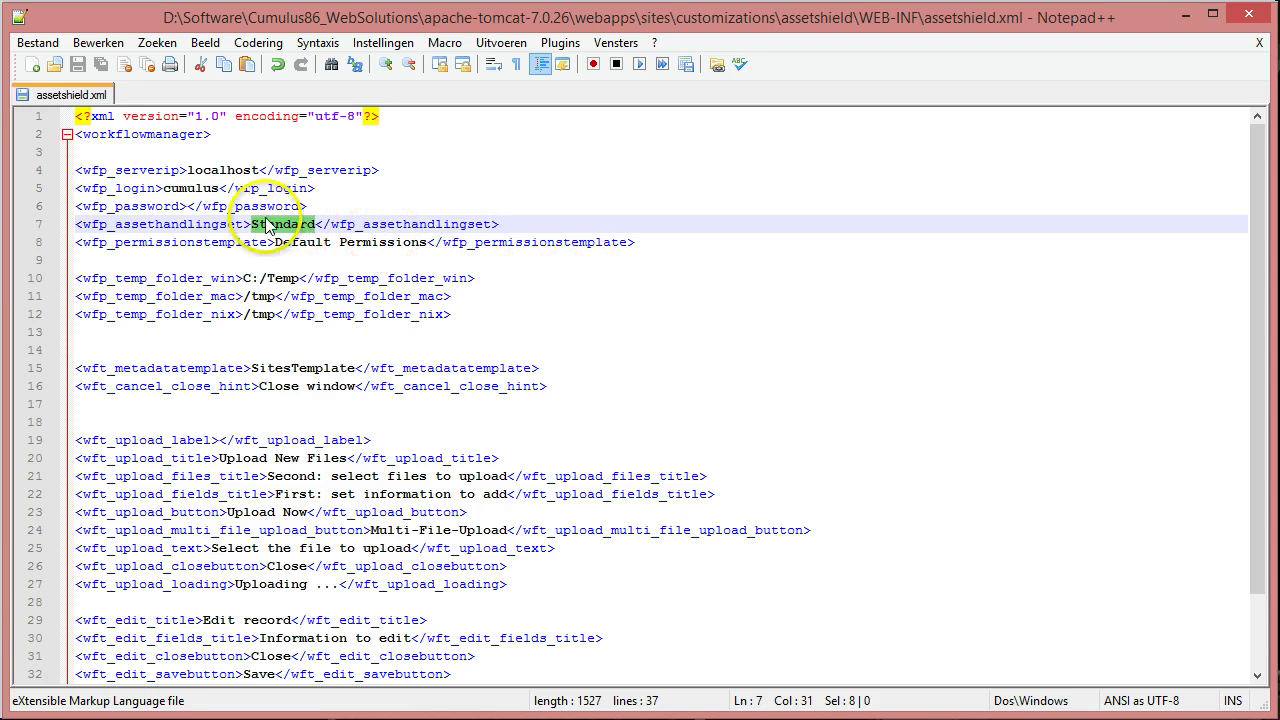
double_click(190, 188)
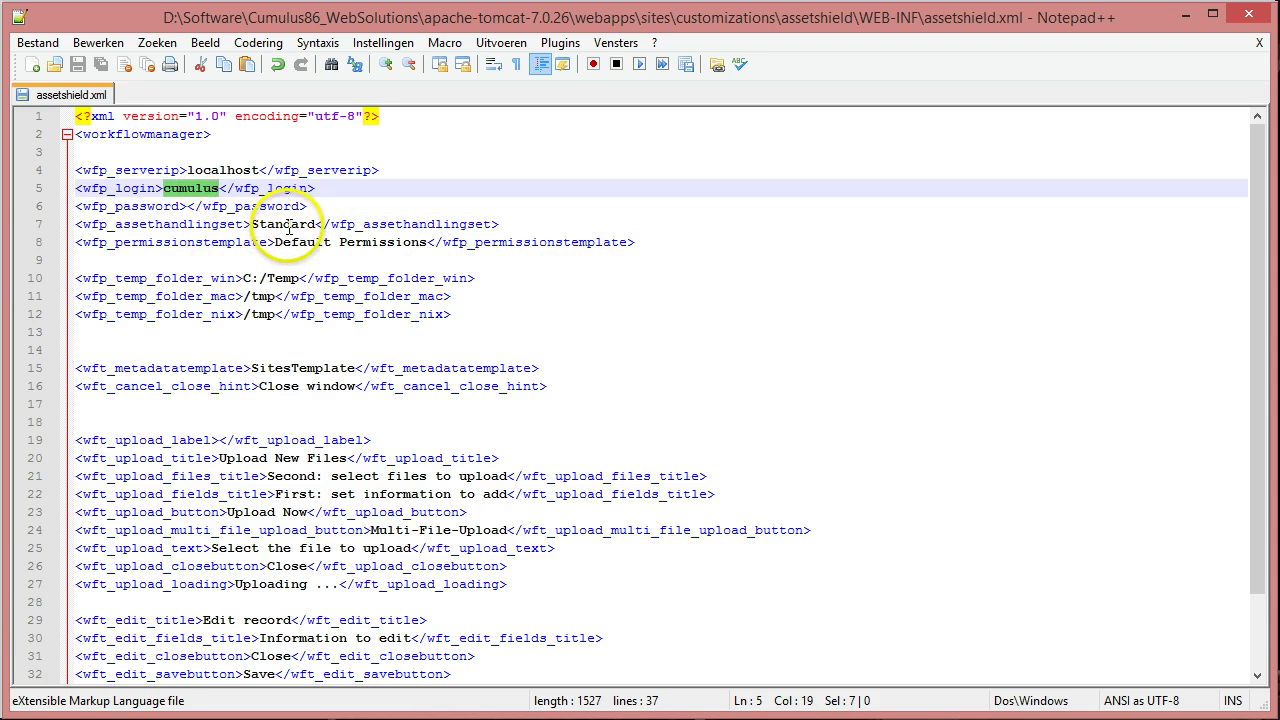
double_click(283, 224)
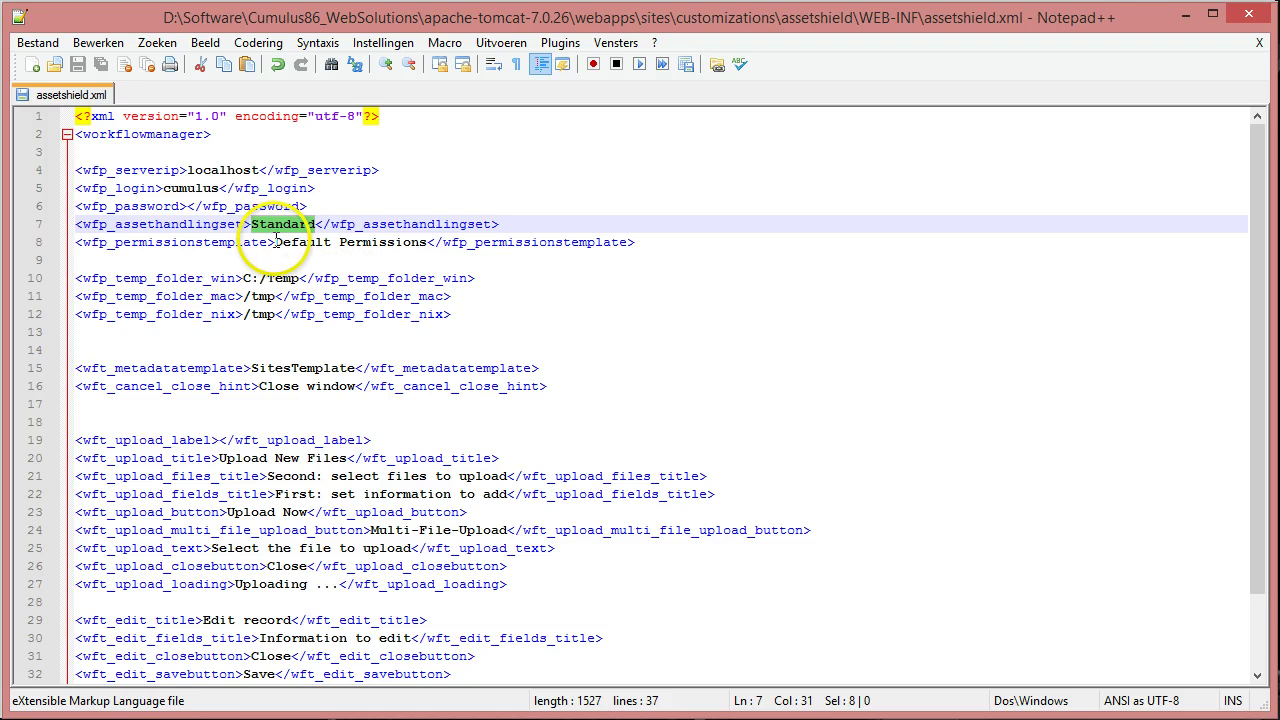
left_click_drag(274, 242, 444, 242)
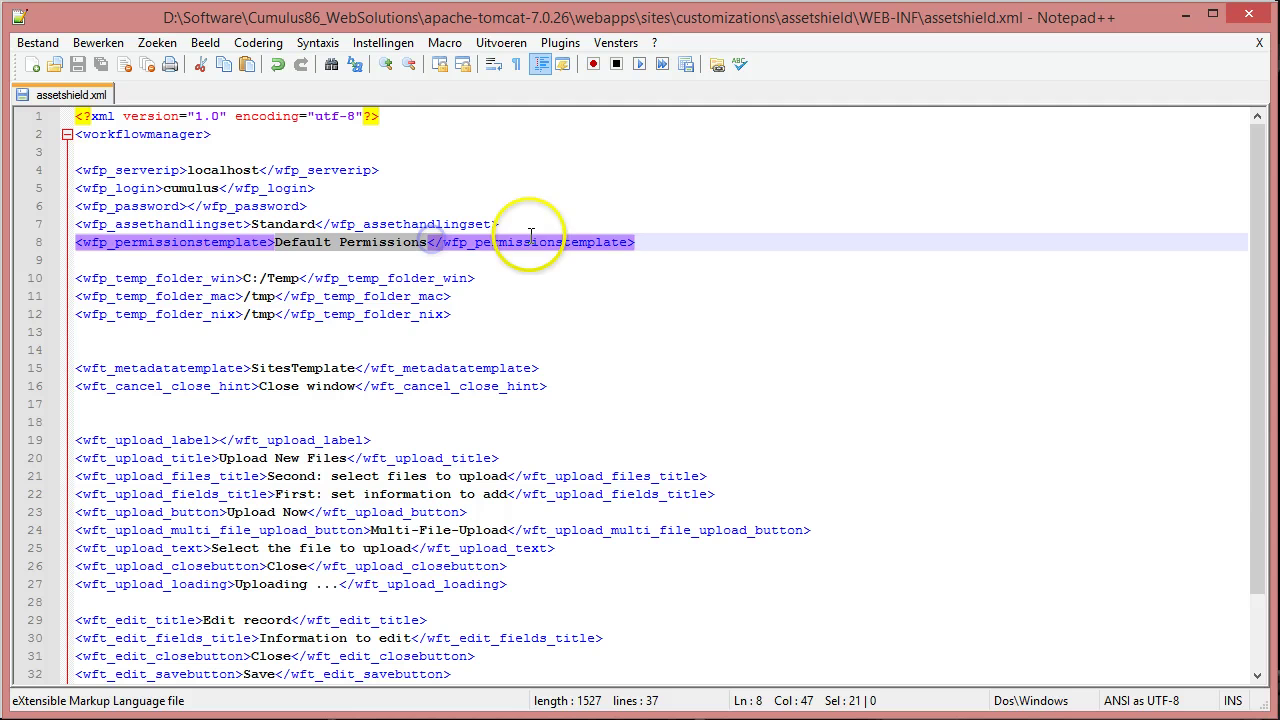
left_click(343, 242)
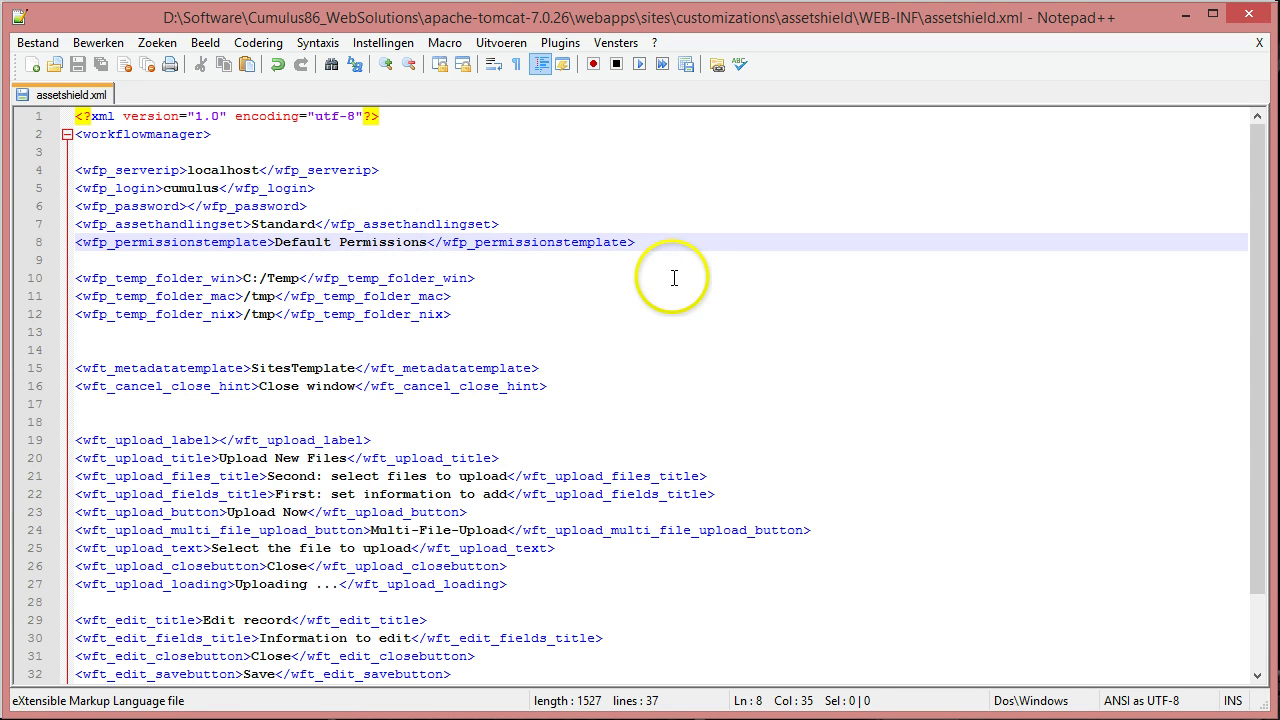
Check the SitesTemplate template name and upload label entries, then minimize Notepad++
double_click(300, 368)
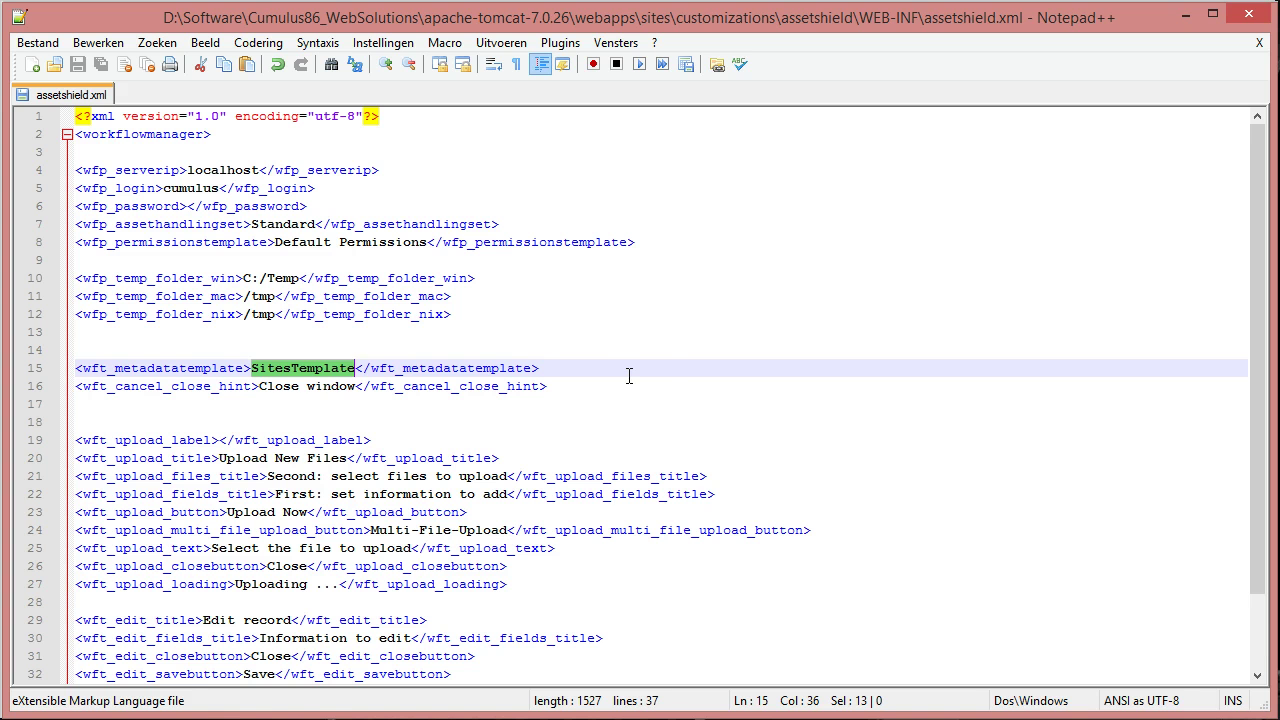
left_click(208, 446)
scroll(382, 500, "down", 2)
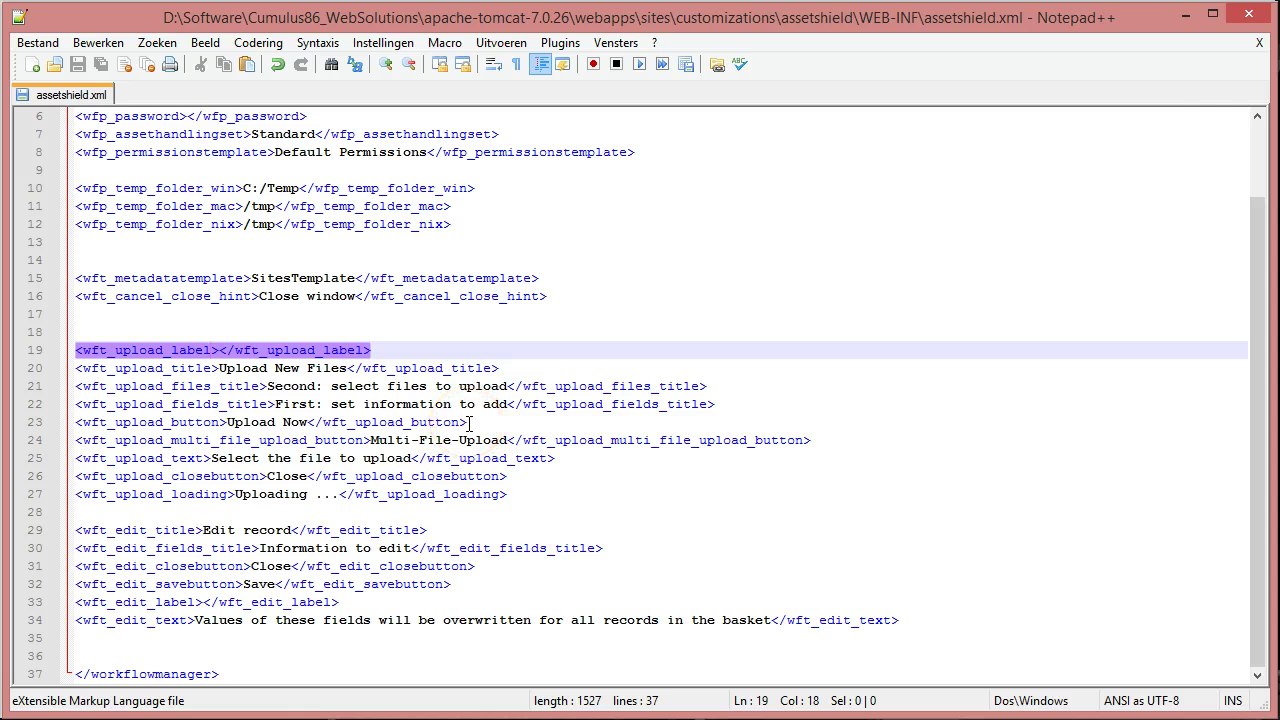
left_click(1184, 13)
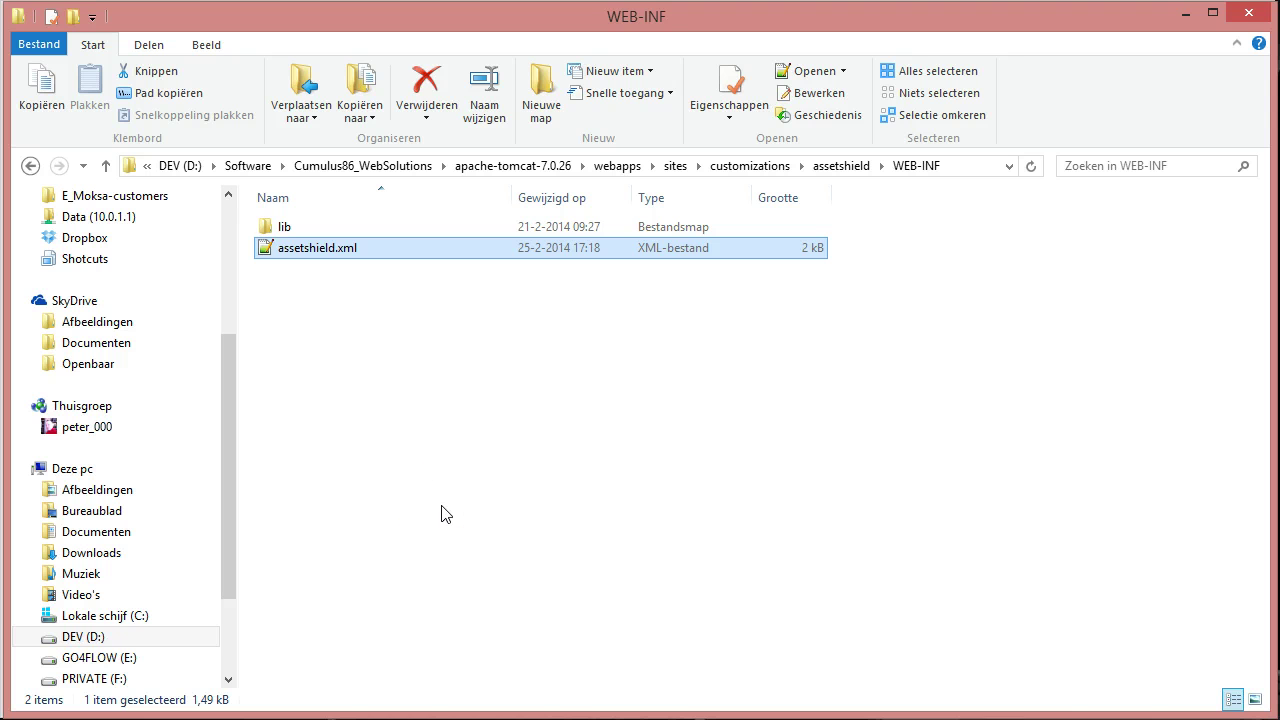
double_click(320, 228)
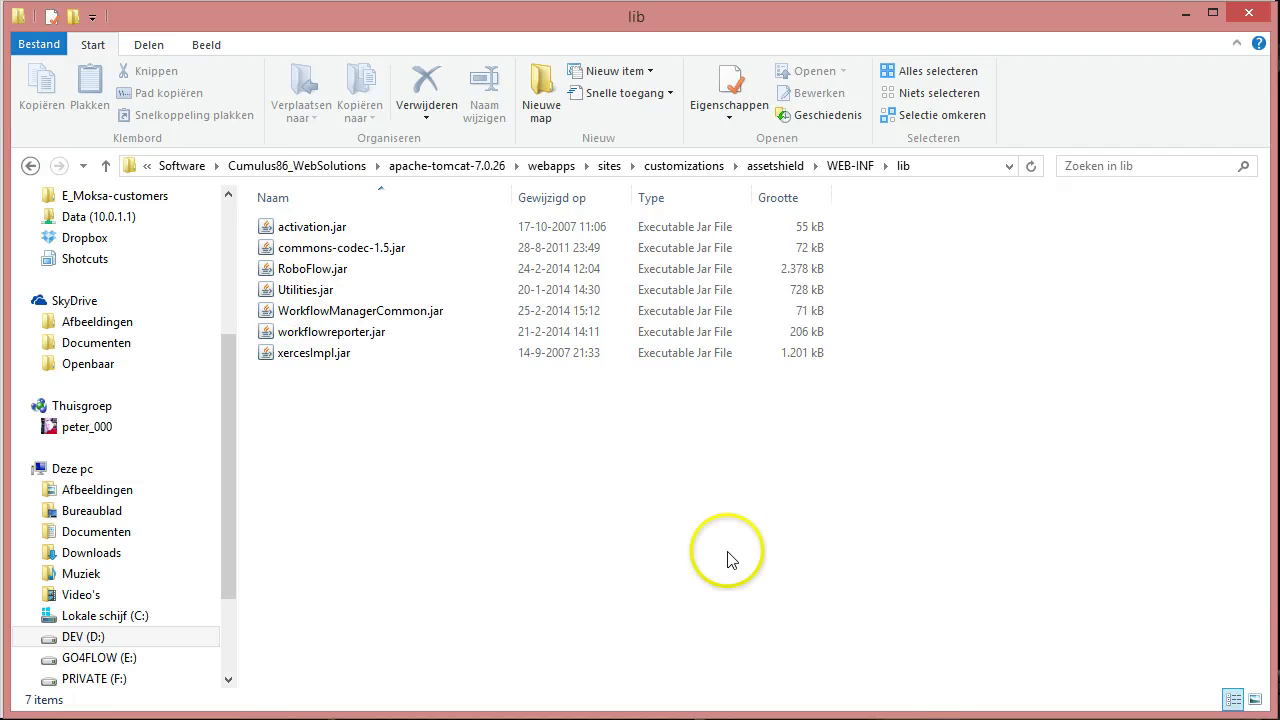
left_click(858, 166)
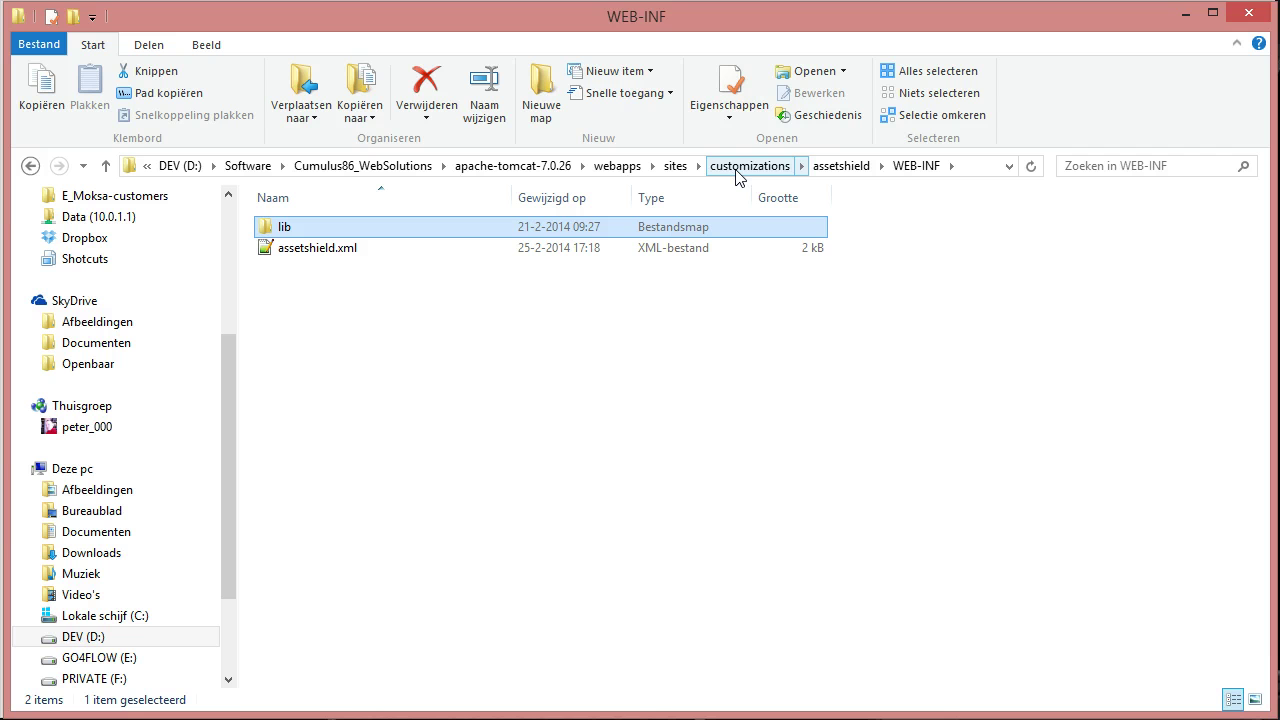
Log in to Cumulus Sites and open the Collection Basket with its 4 items
left_click(1186, 15)
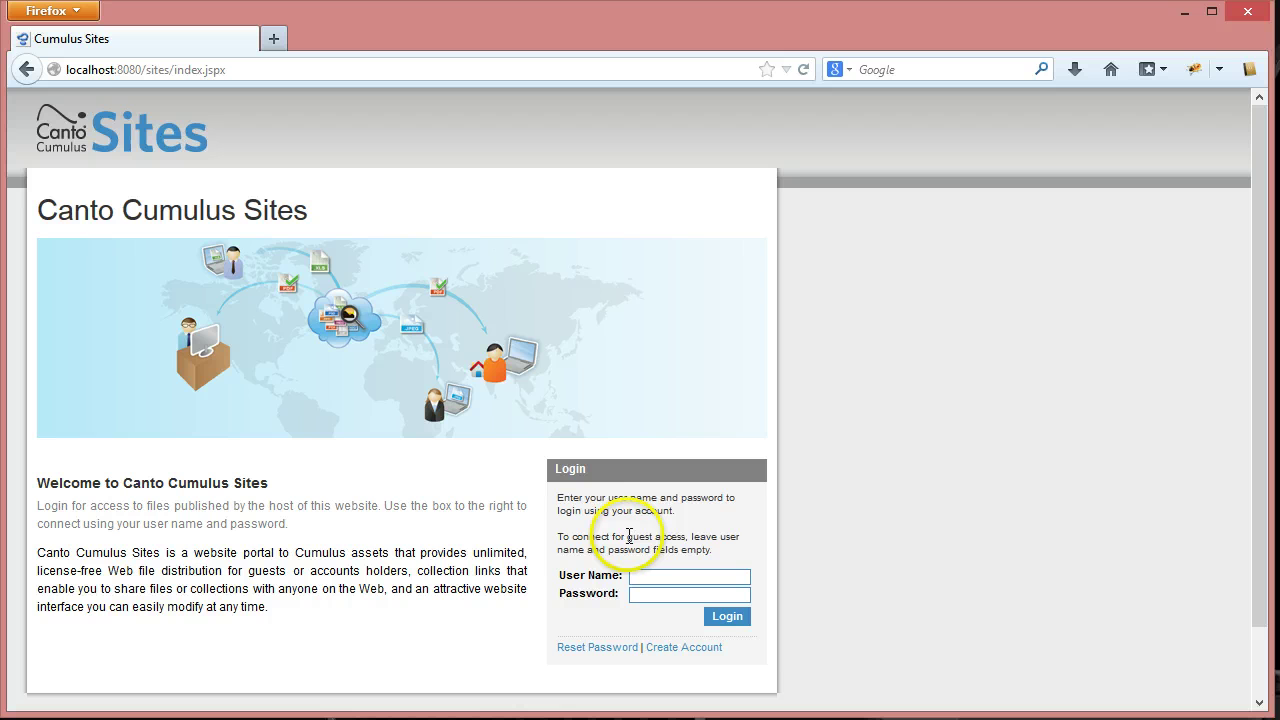
left_click(665, 578)
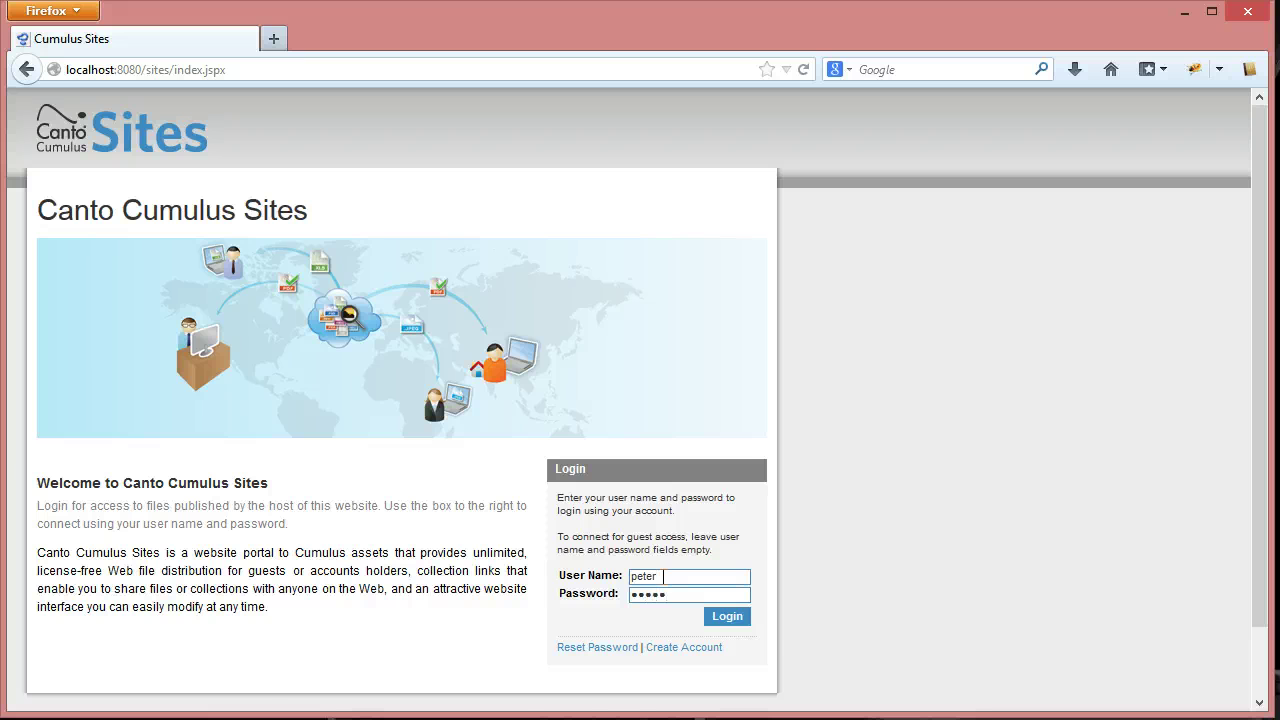
left_click(729, 616)
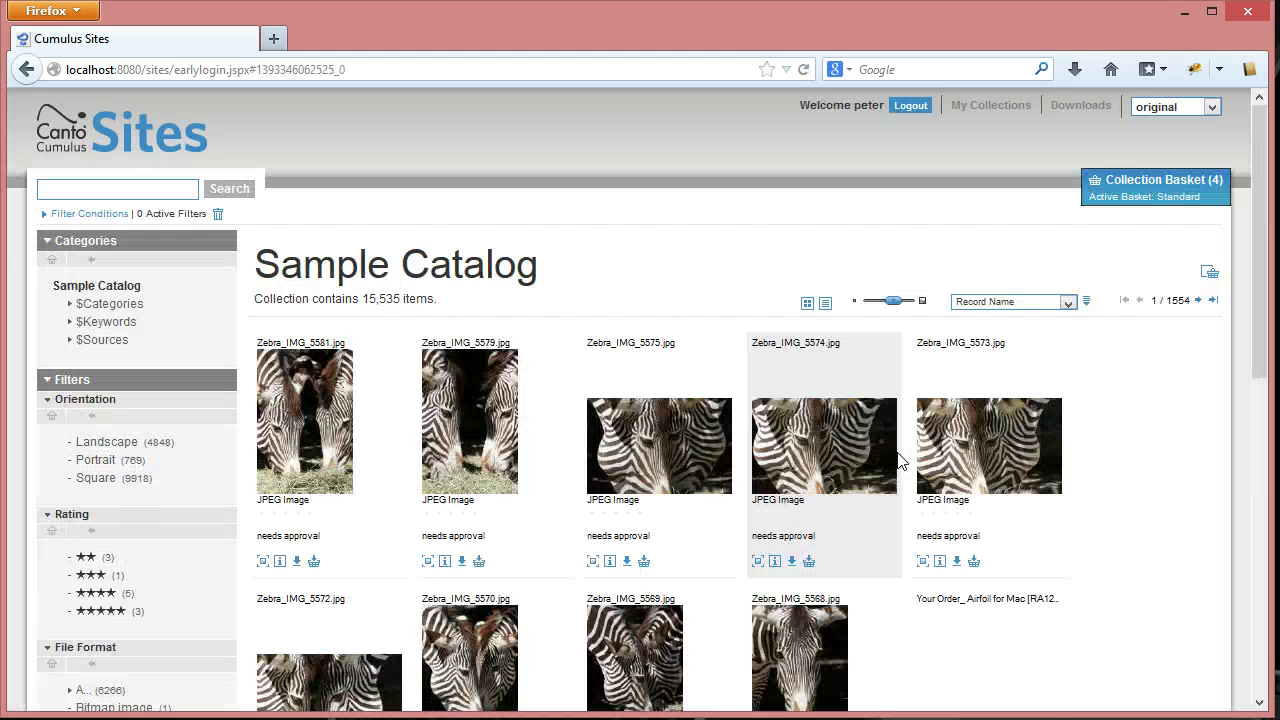
left_click(1047, 216)
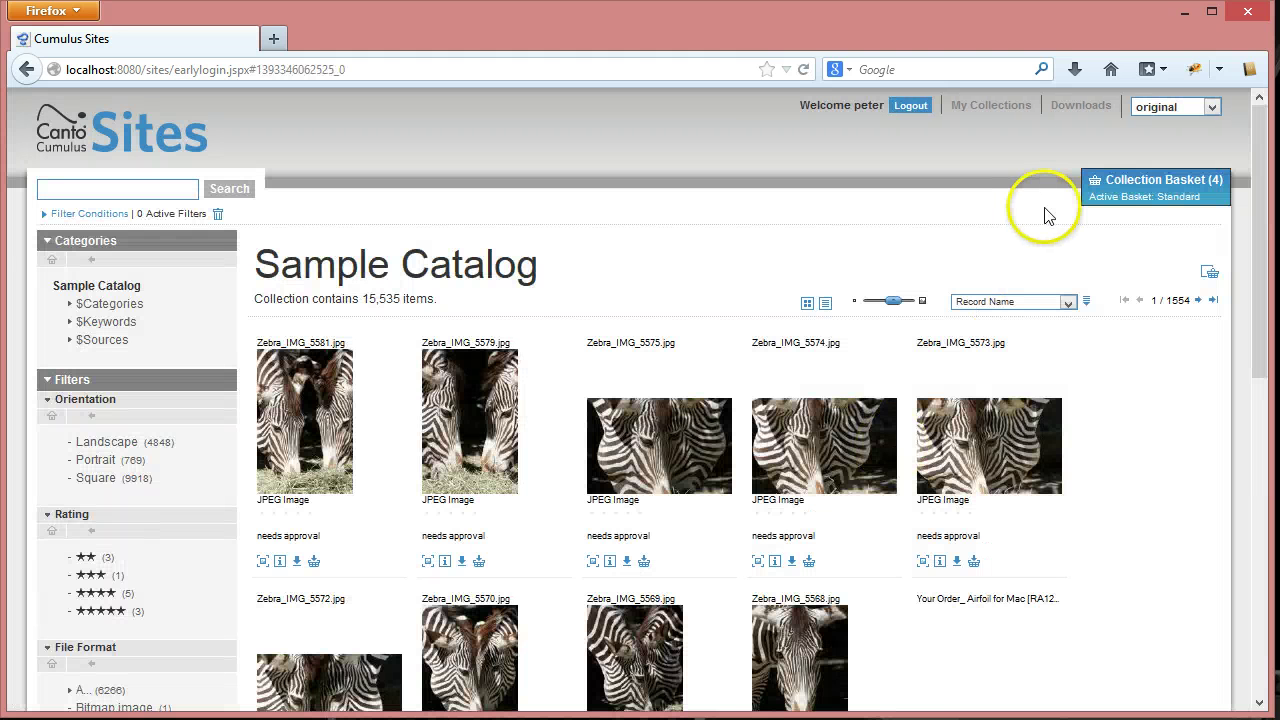
left_click(1100, 196)
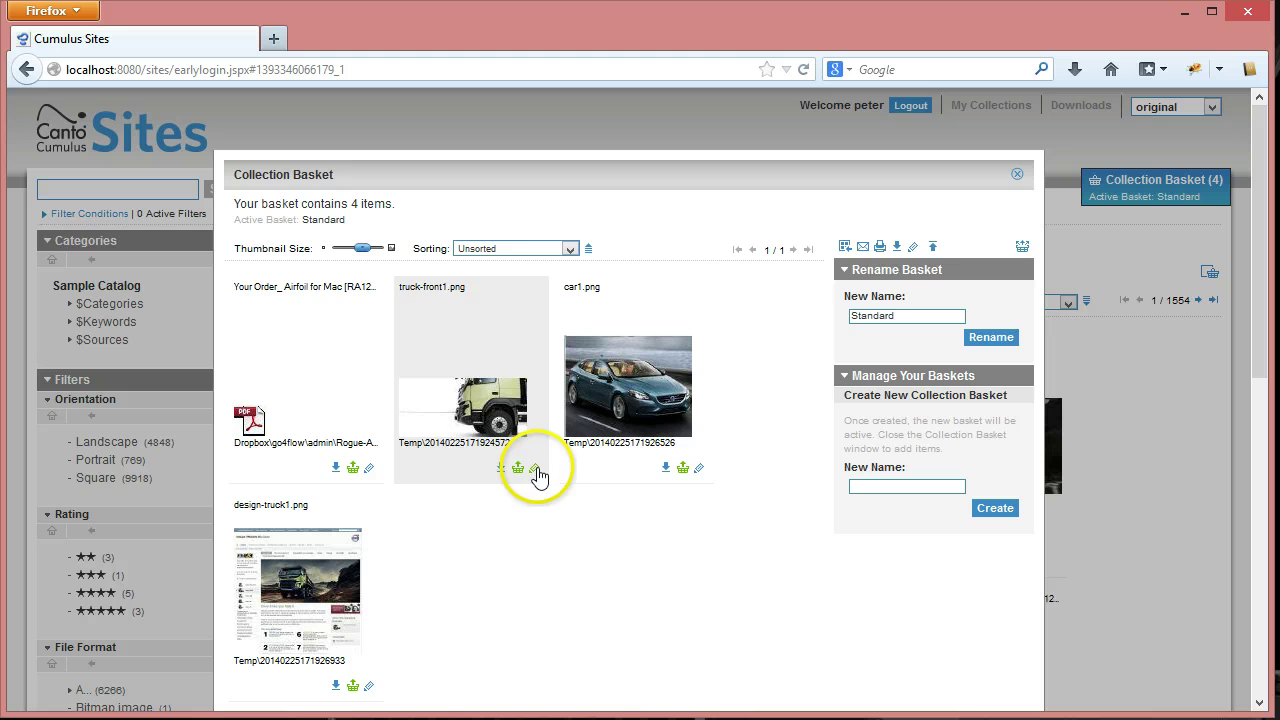
Set design-truck1.png's Status to sql-done, Copyright Applied to true, and fill caption and caption writer
left_click(368, 687)
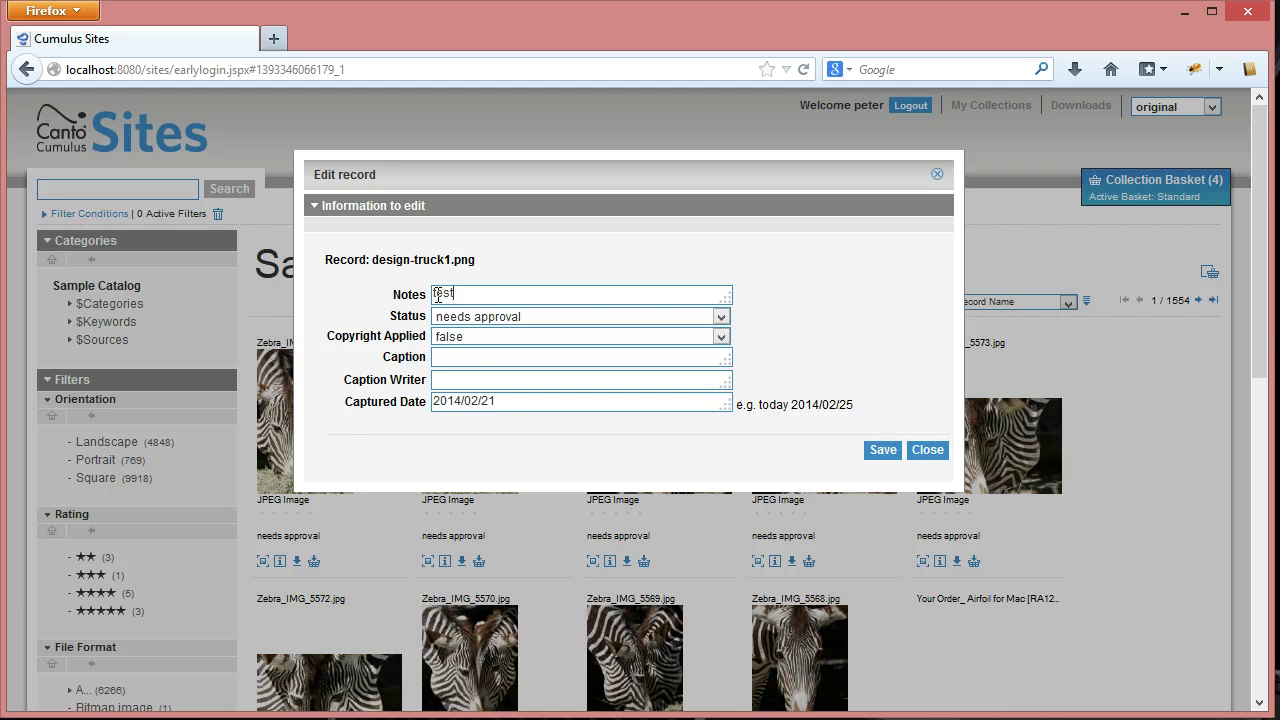
left_click(720, 316)
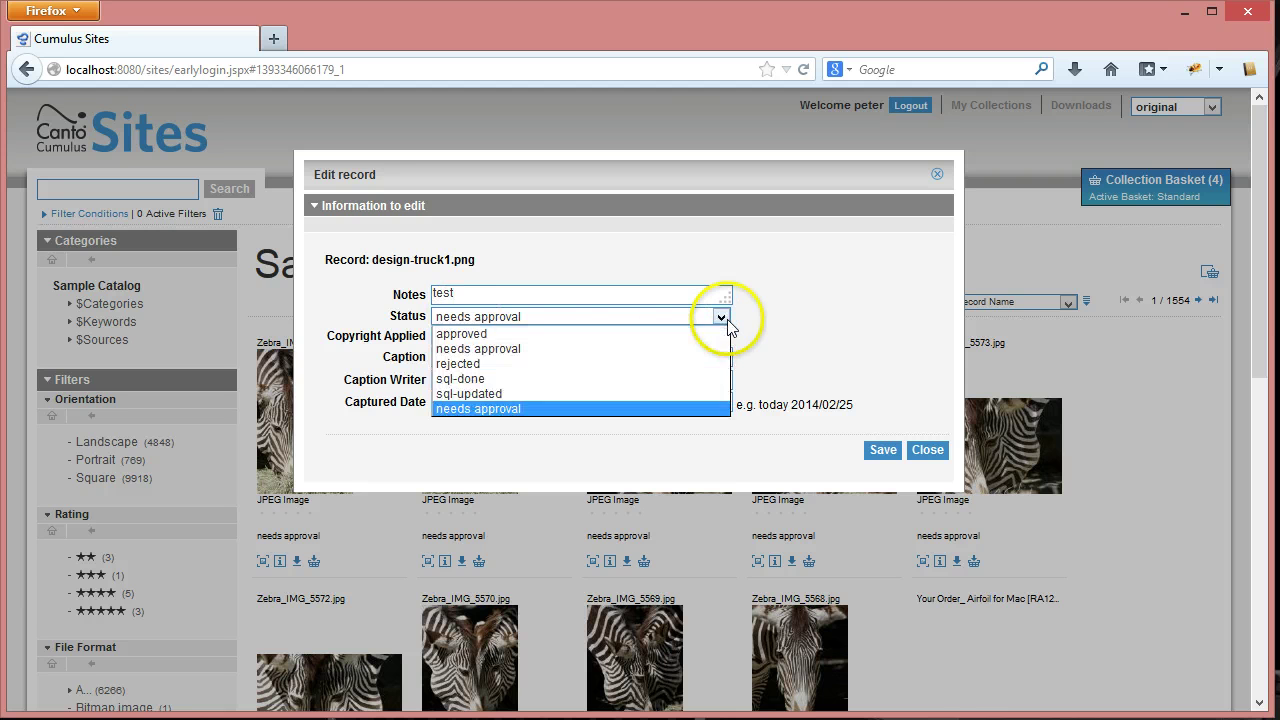
left_click(476, 378)
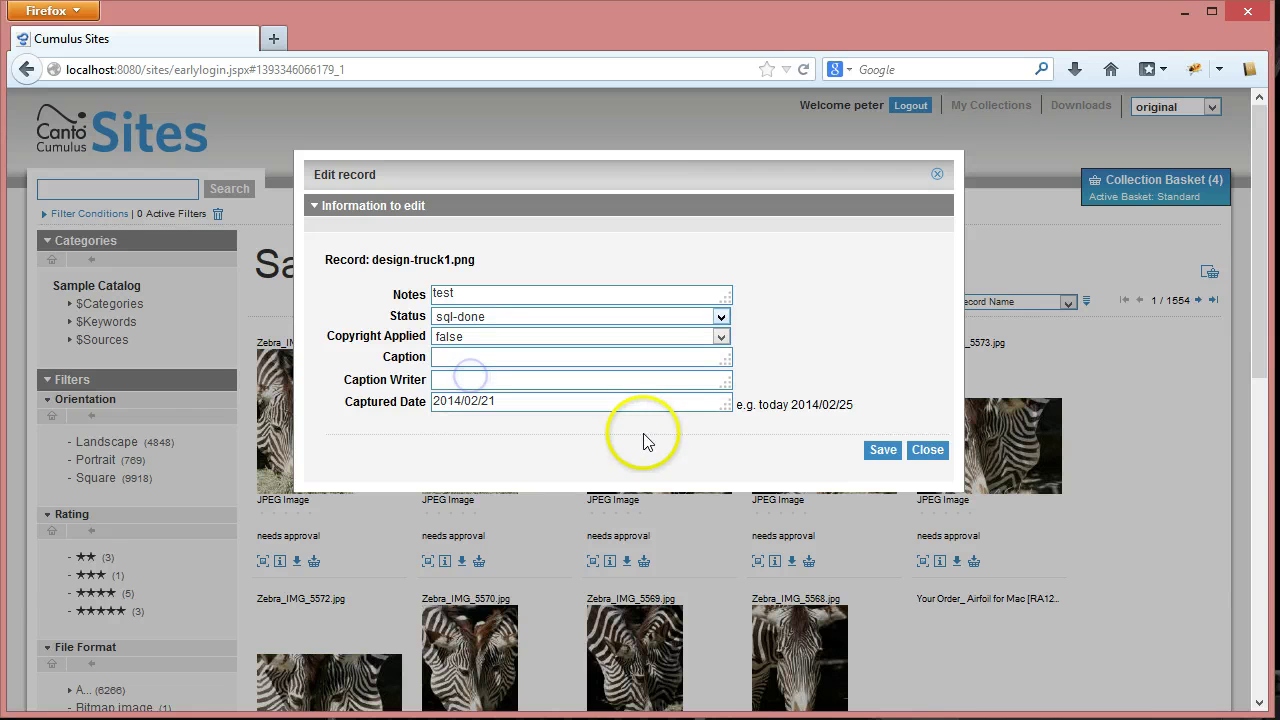
left_click(722, 341)
left_click(508, 358)
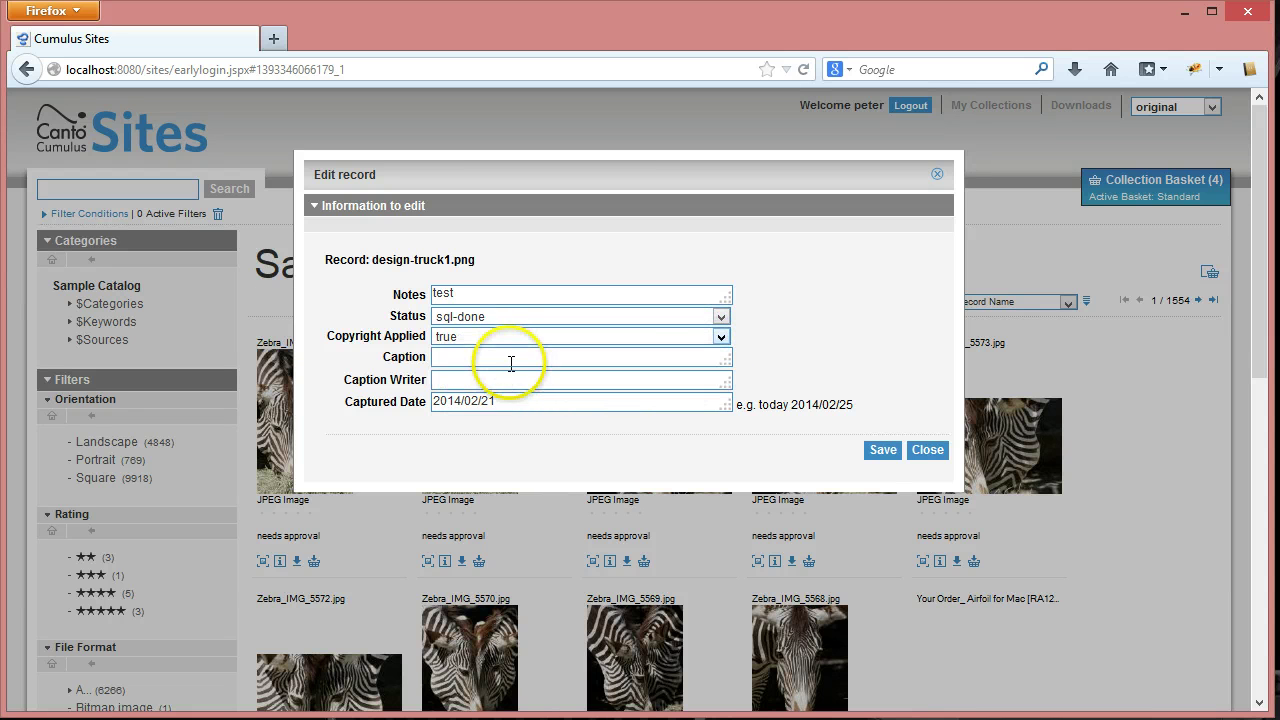
left_click(455, 358)
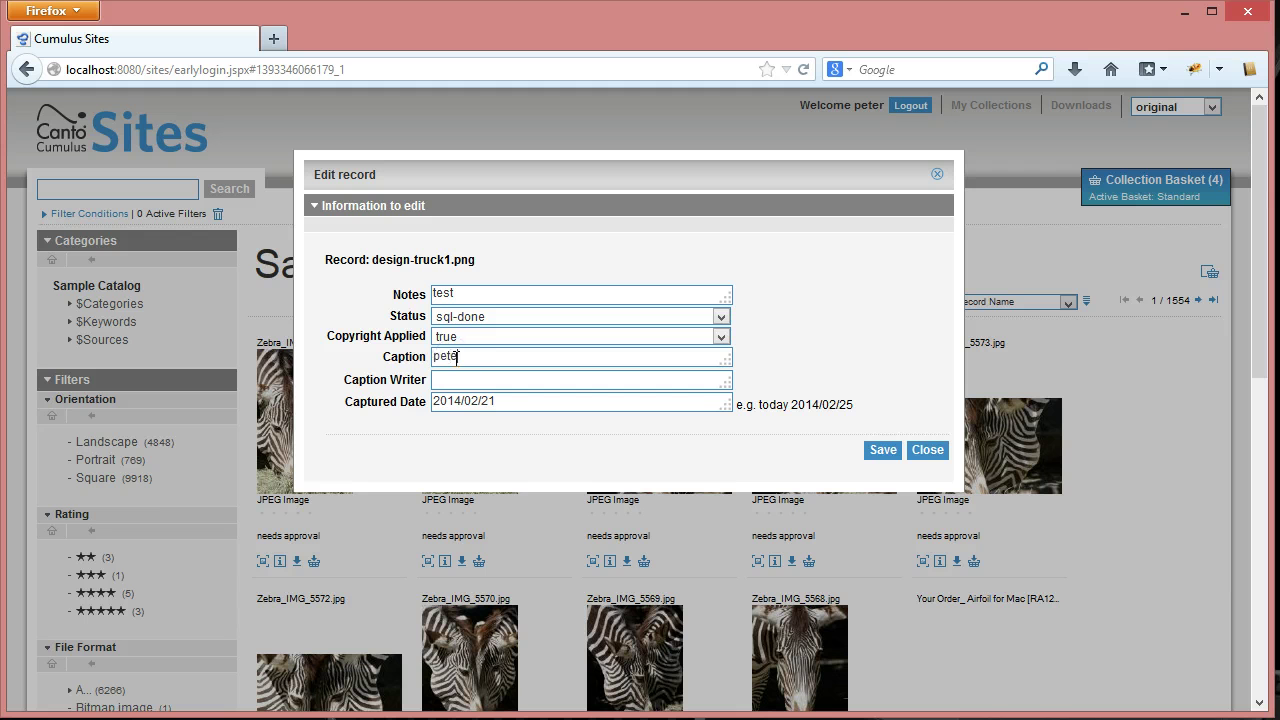
left_click(482, 378)
left_click(511, 398)
Save design-truck1.png's record with Captured Date 2014/03/02
left_click(884, 450)
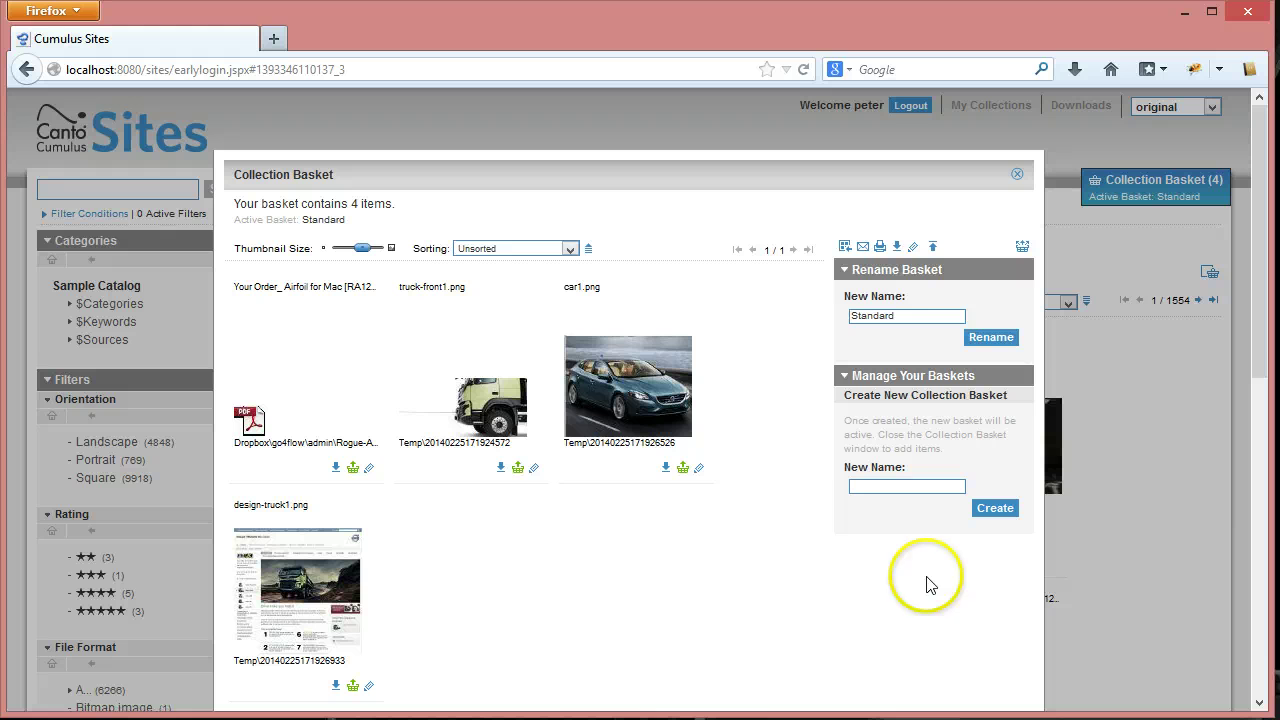
left_click(1262, 328)
left_click_drag(1262, 328, 1260, 385)
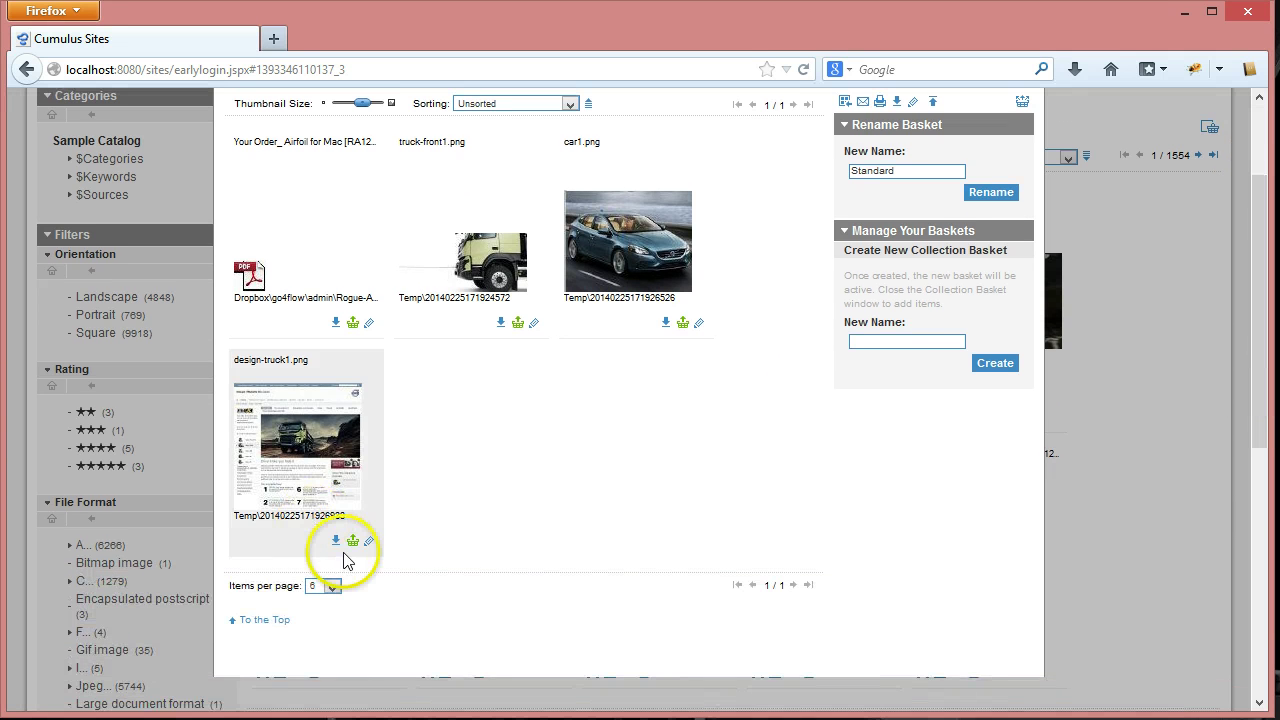
Reopen design-truck1.png's record to verify the saved values, then return to the basket
left_click(369, 542)
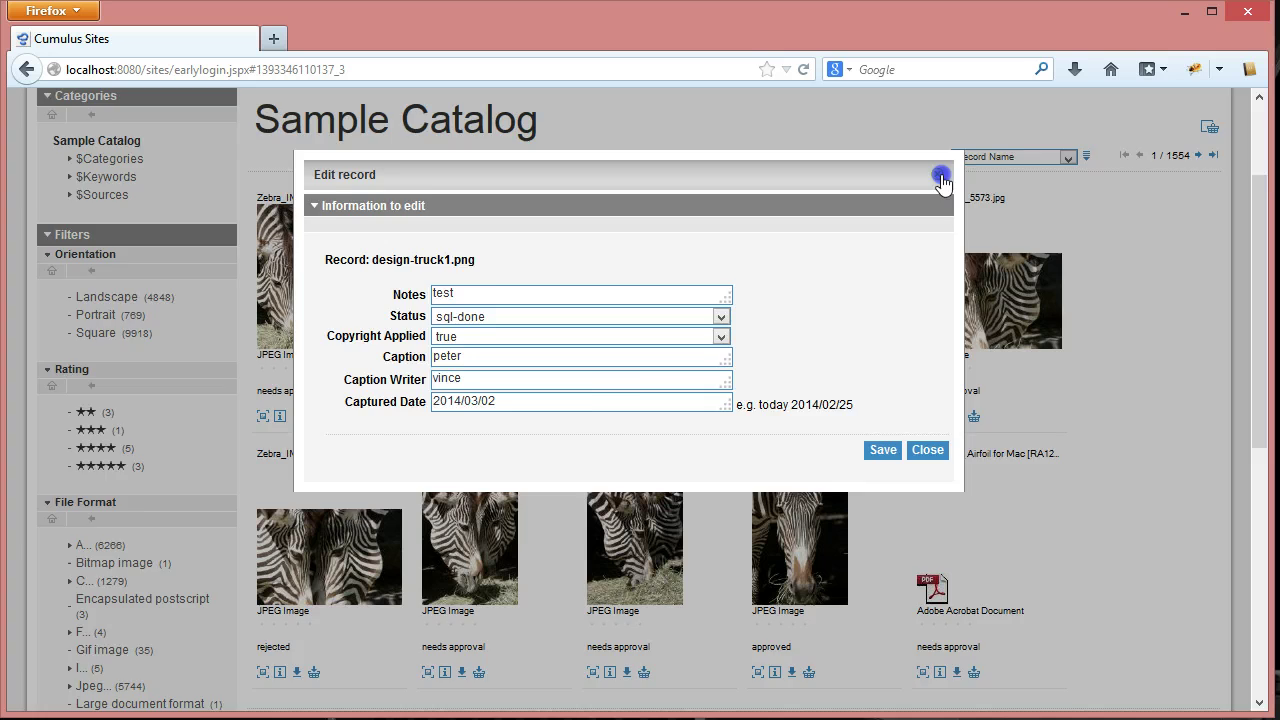
left_click(941, 177)
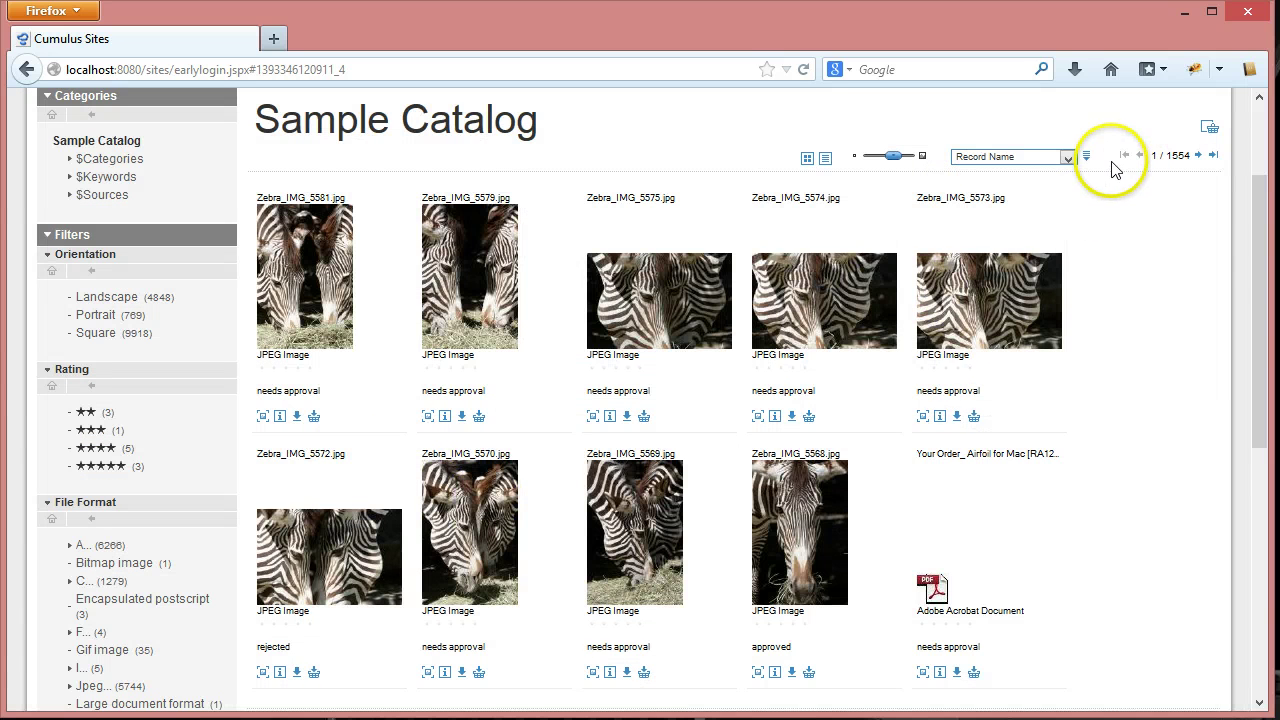
left_click_drag(1262, 257, 1260, 200)
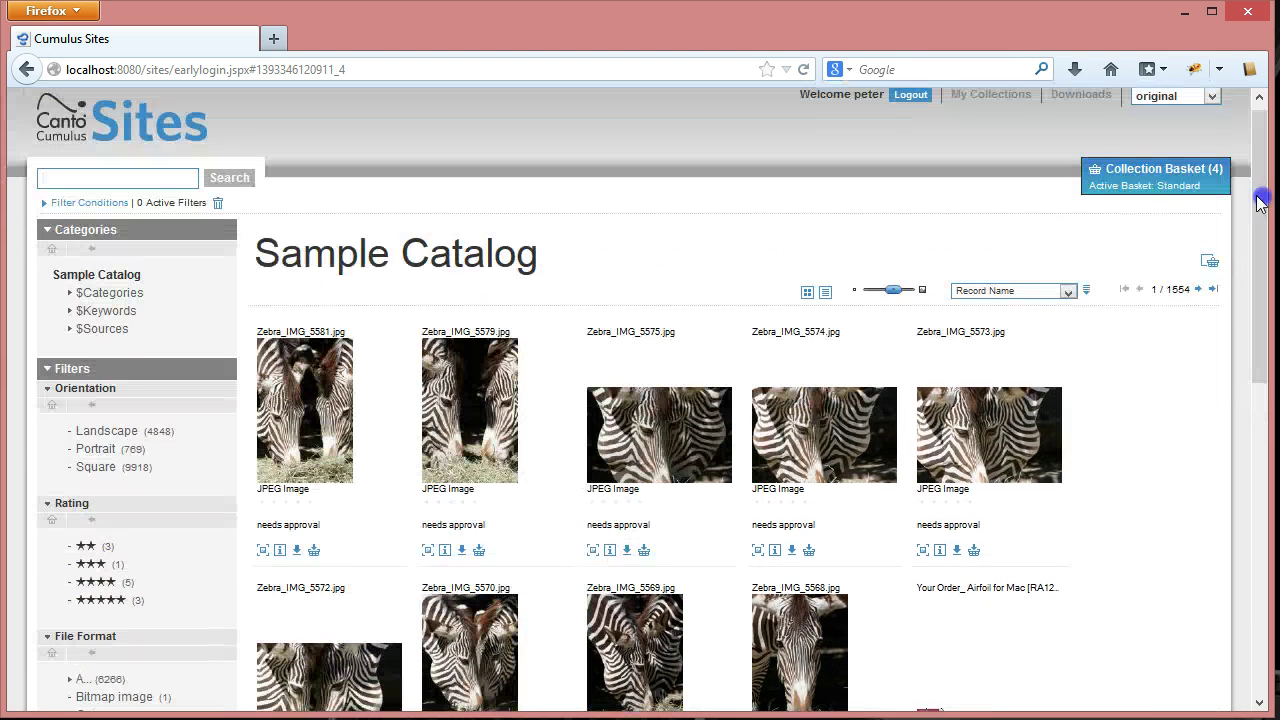
left_click(1186, 189)
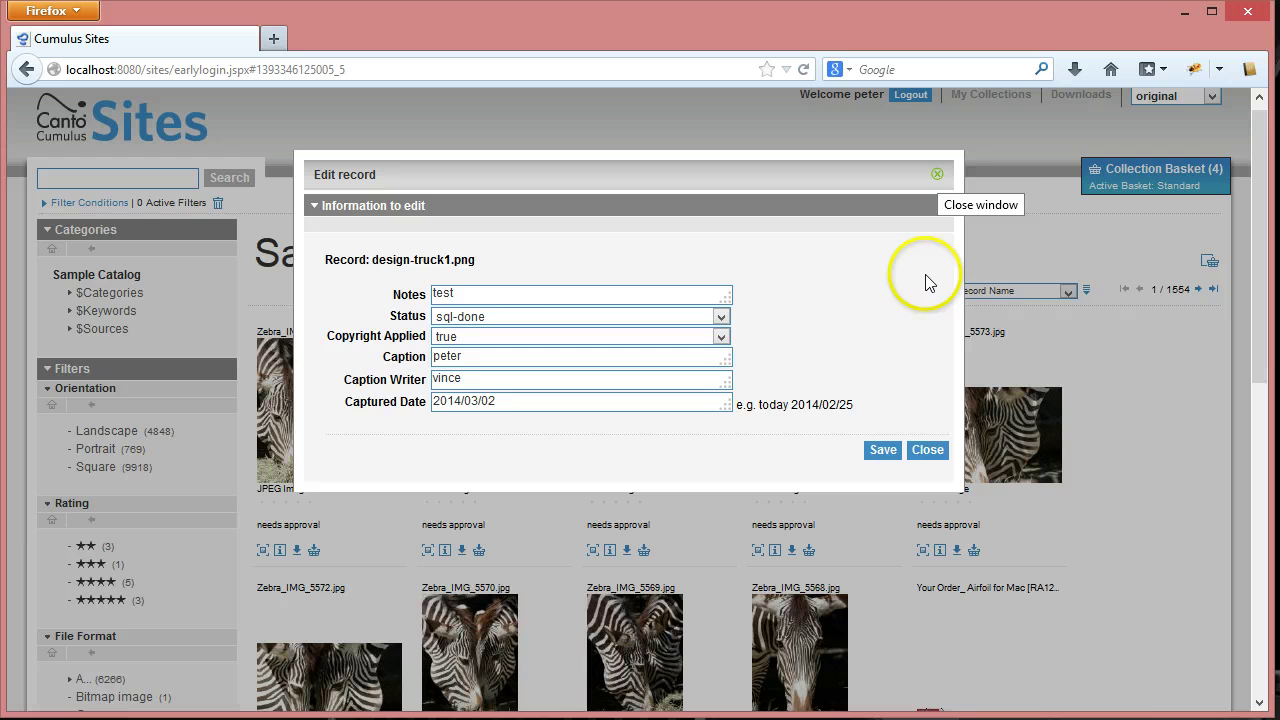
left_click(925, 451)
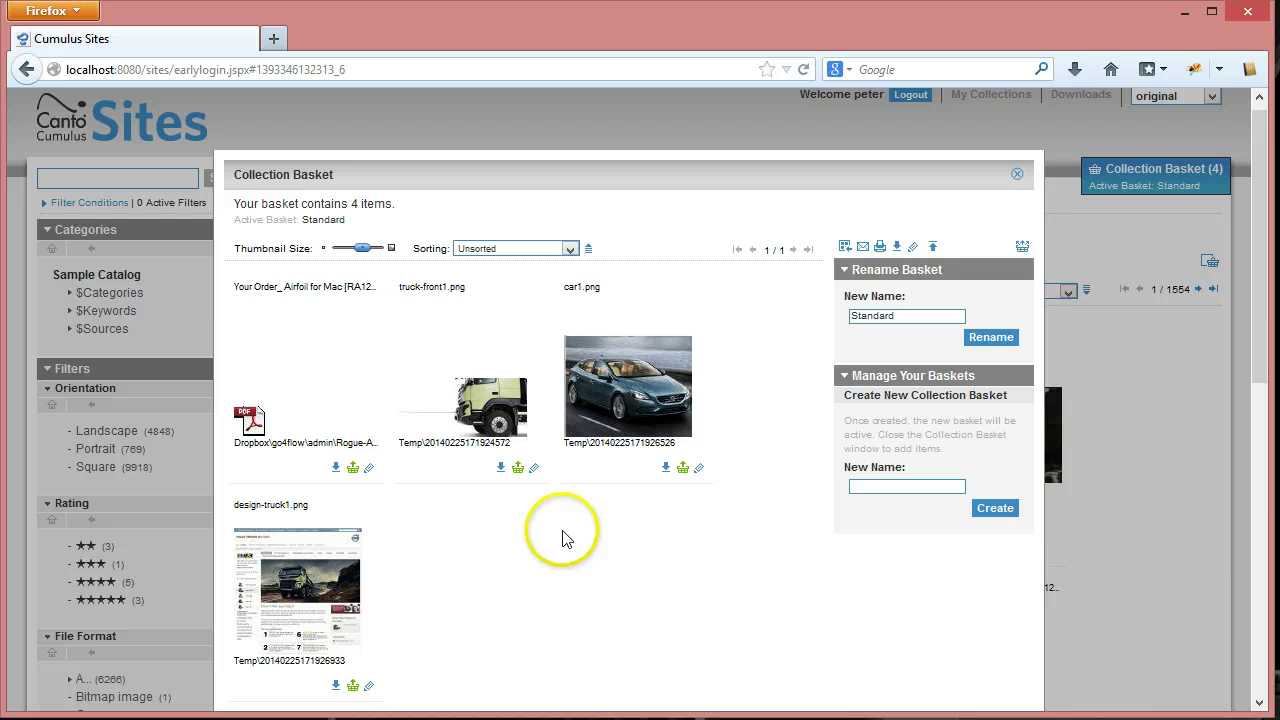
Bulk-edit all basket records: Notes 'all', Status sql-updated, Copyright Applied true, Captured Date 2014/02/25
left_click(912, 246)
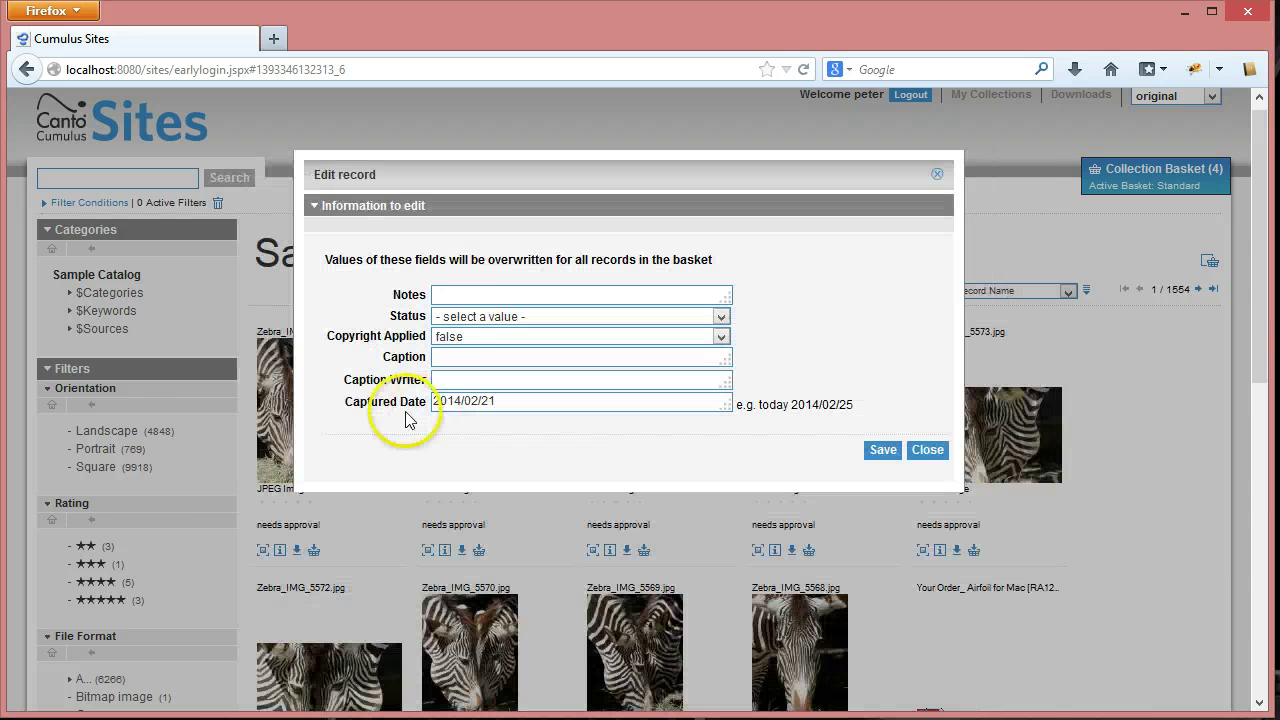
left_click(467, 295)
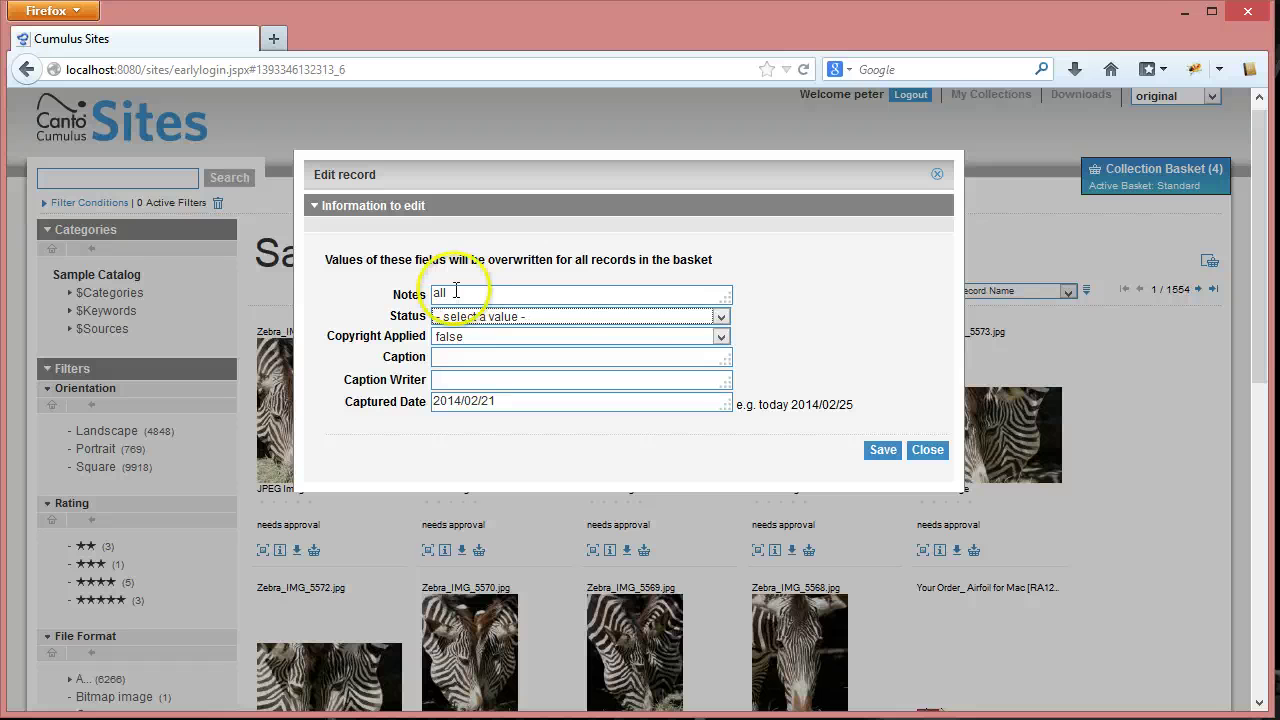
type("all")
left_click(720, 316)
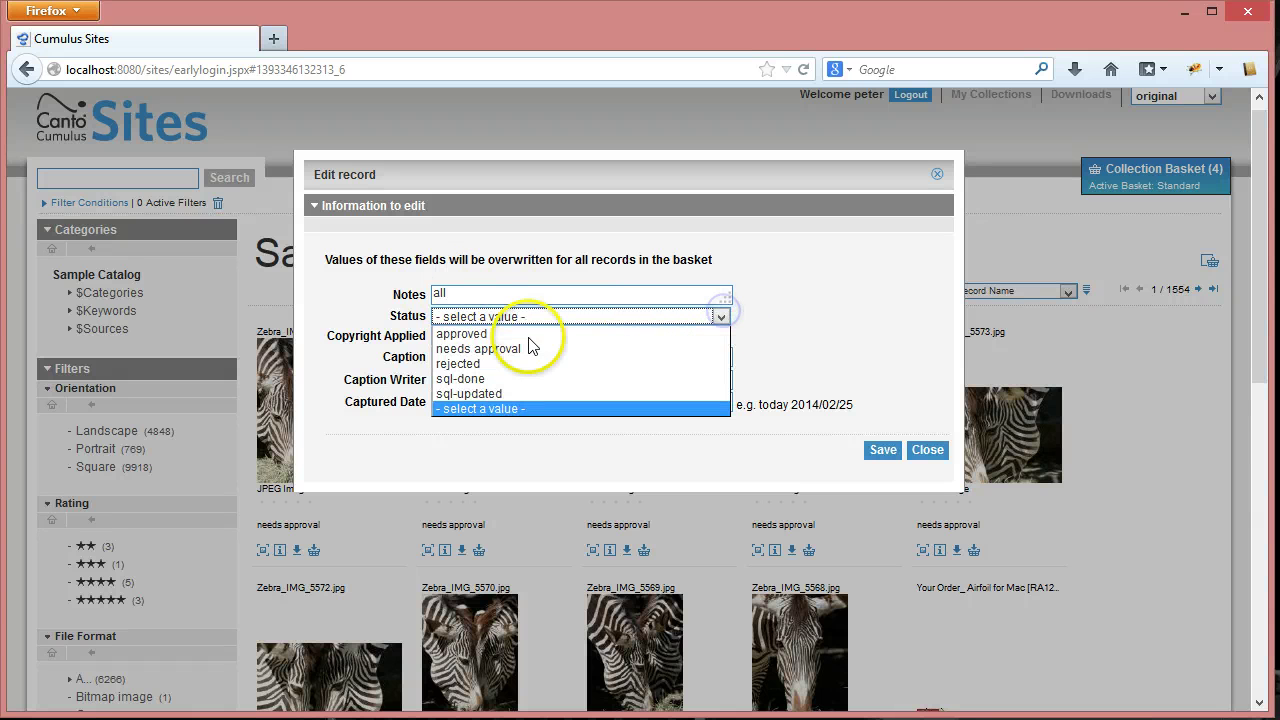
left_click(485, 395)
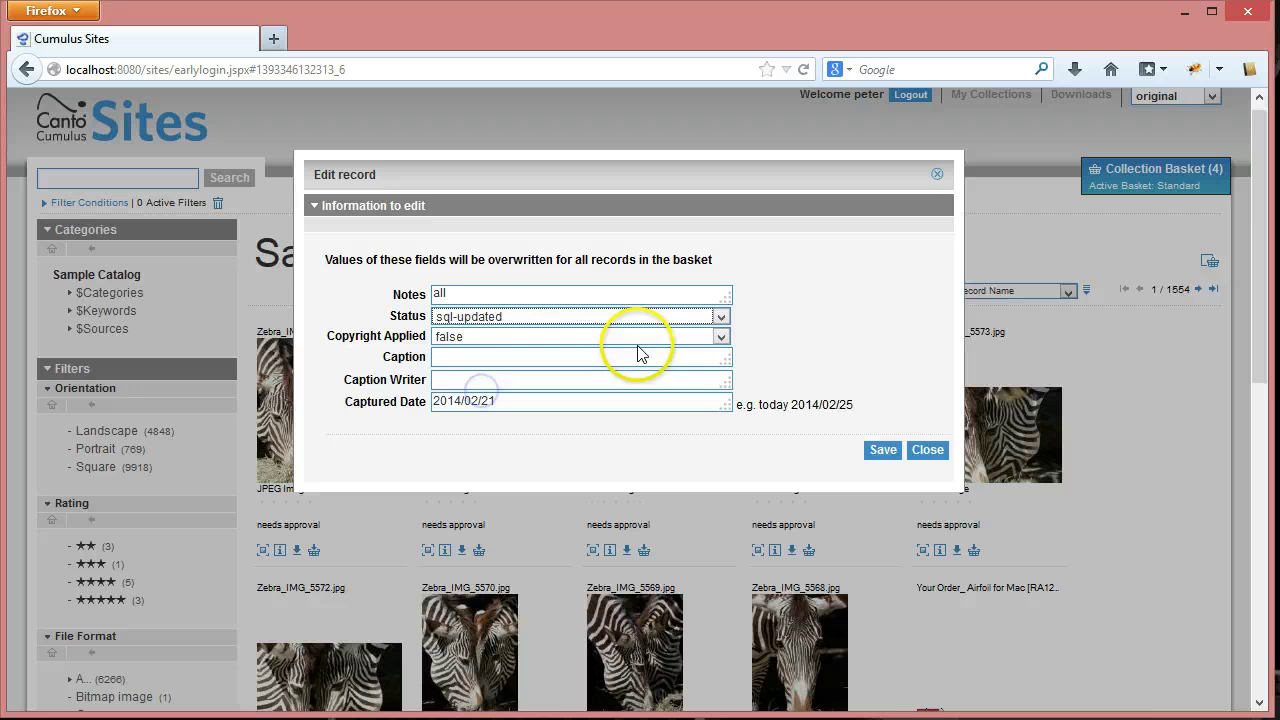
left_click(720, 336)
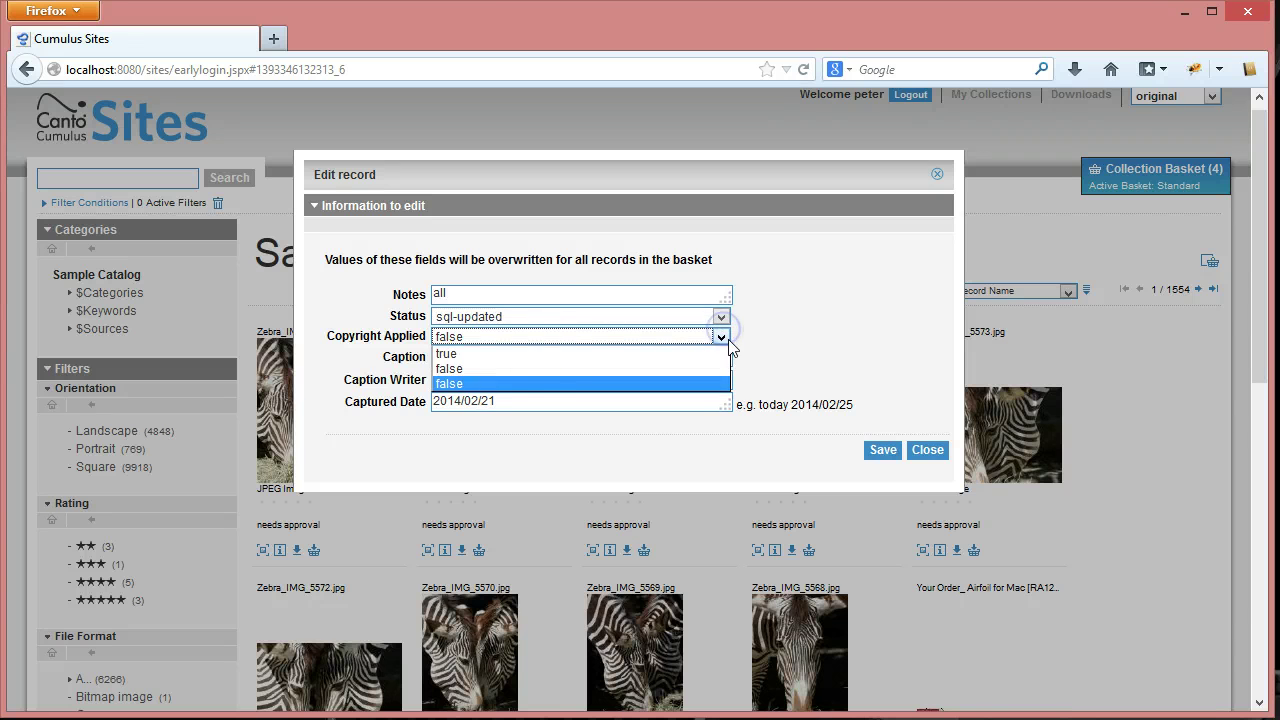
left_click(472, 355)
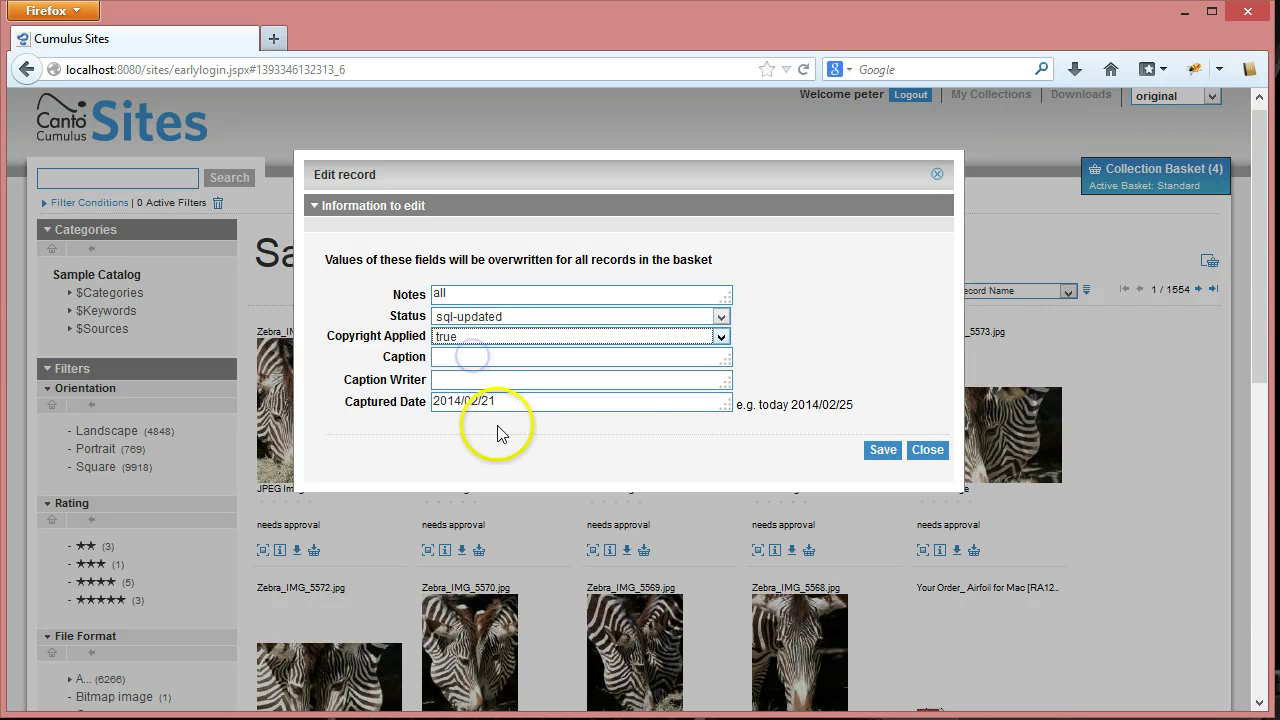
left_click(499, 402)
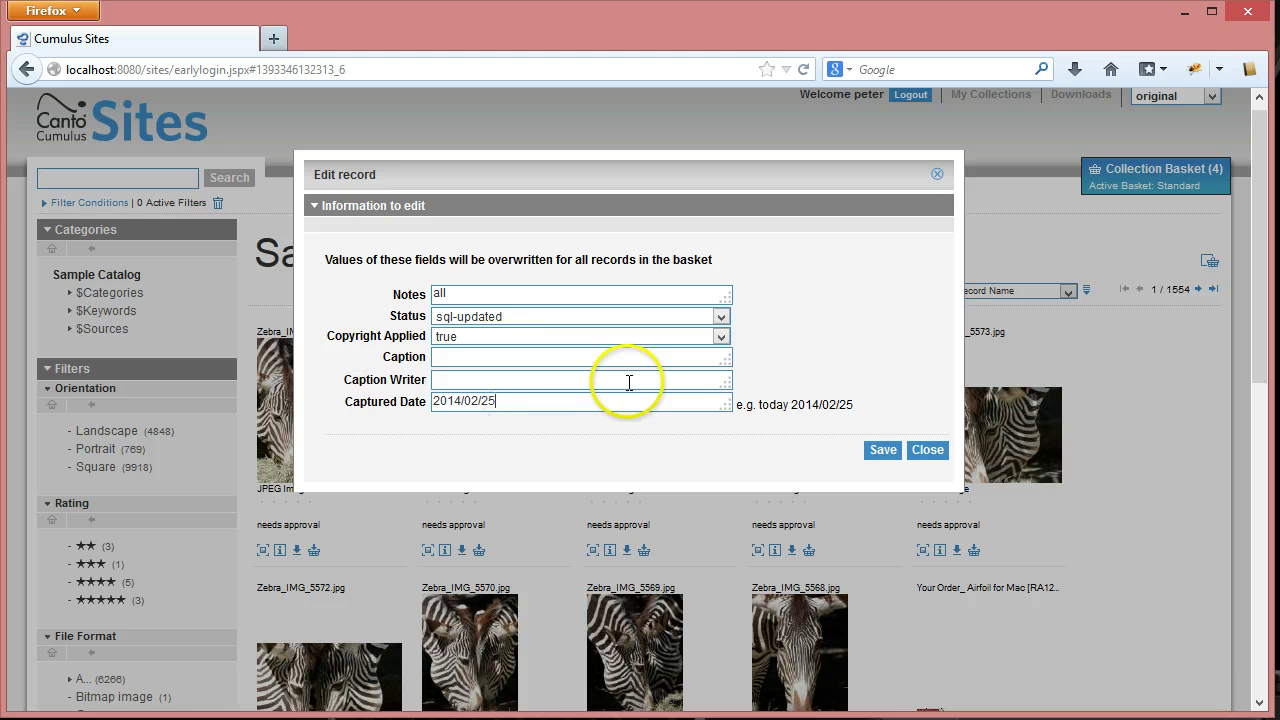
left_click(882, 452)
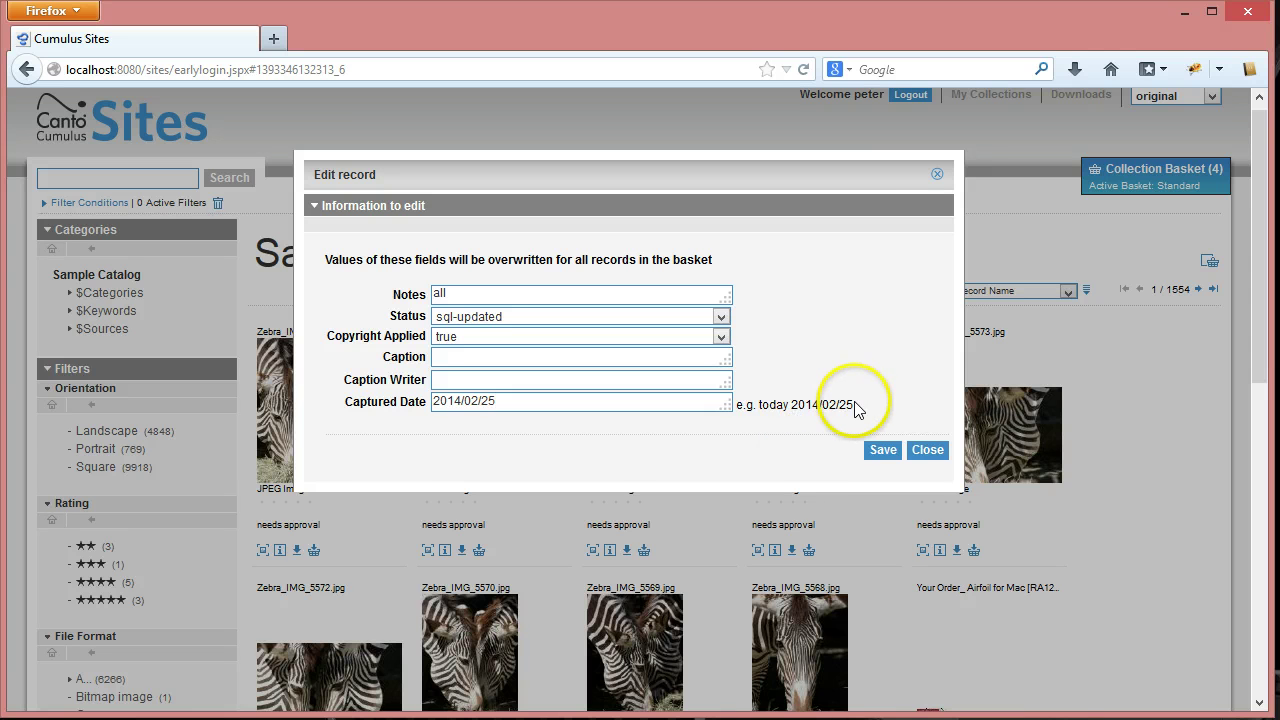
left_click(872, 451)
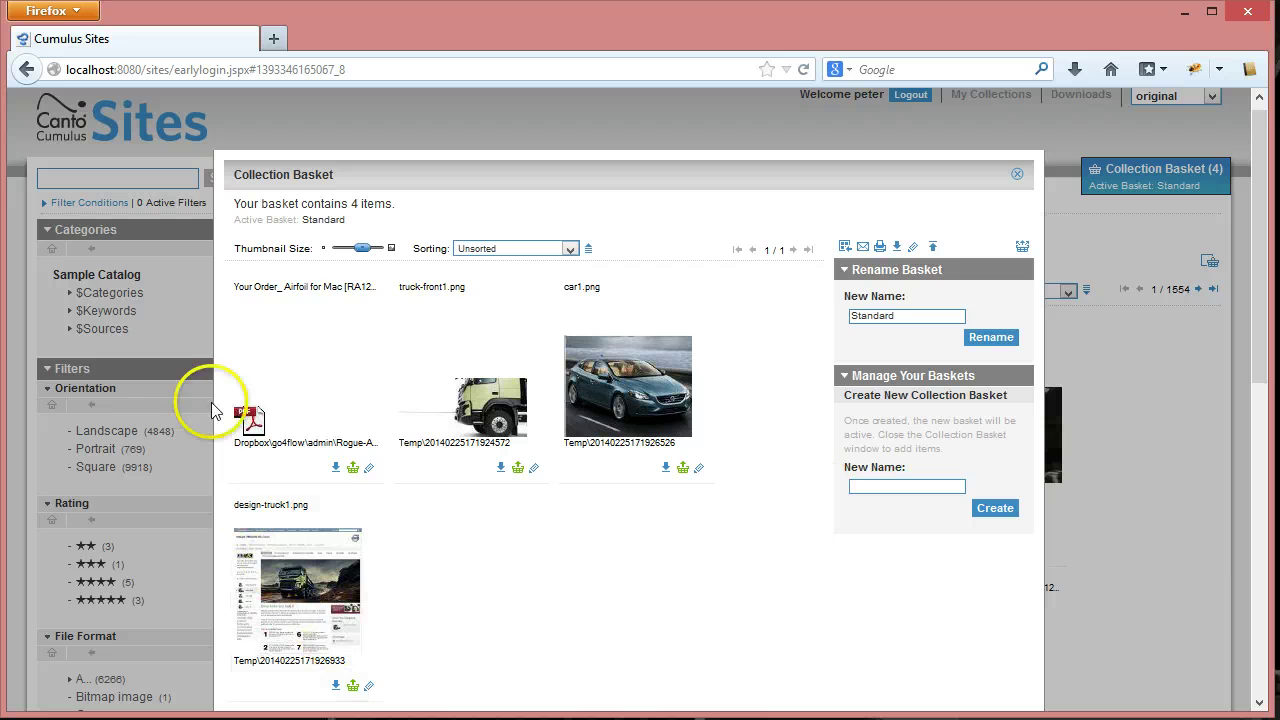
Check the order PDF and design-truck1.png records show the updated metadata
left_click(367, 467)
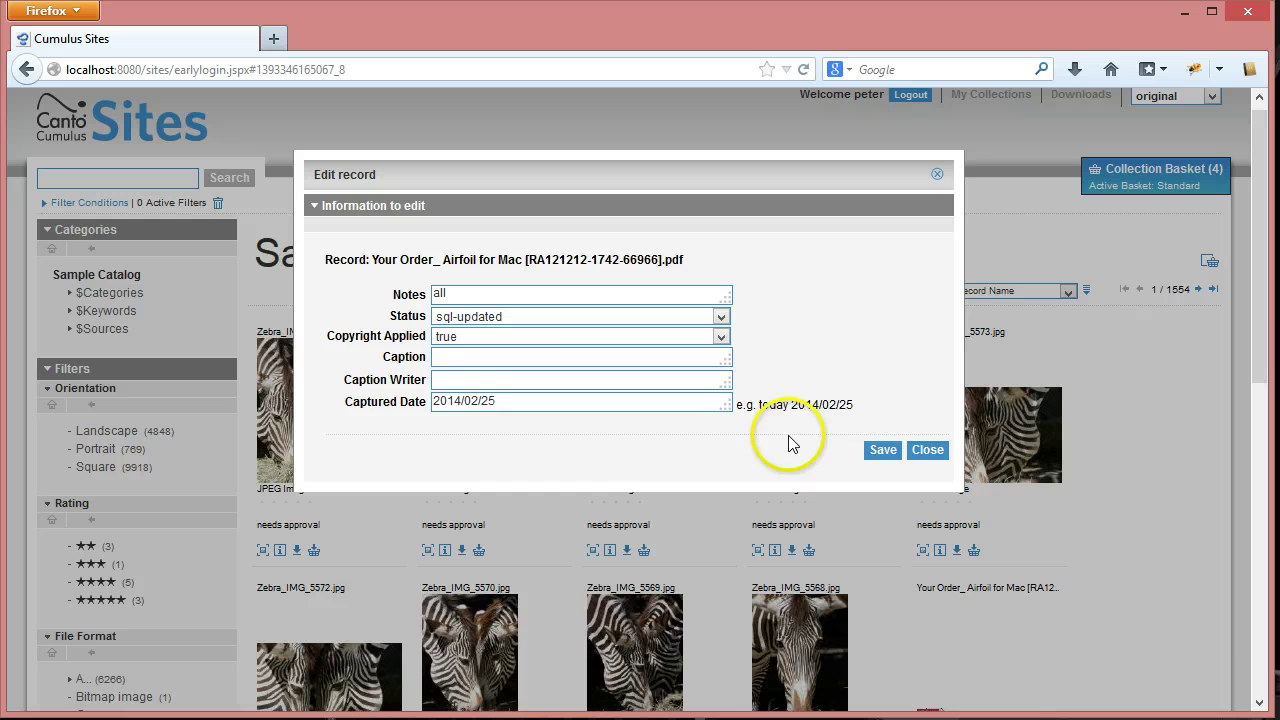
left_click(927, 450)
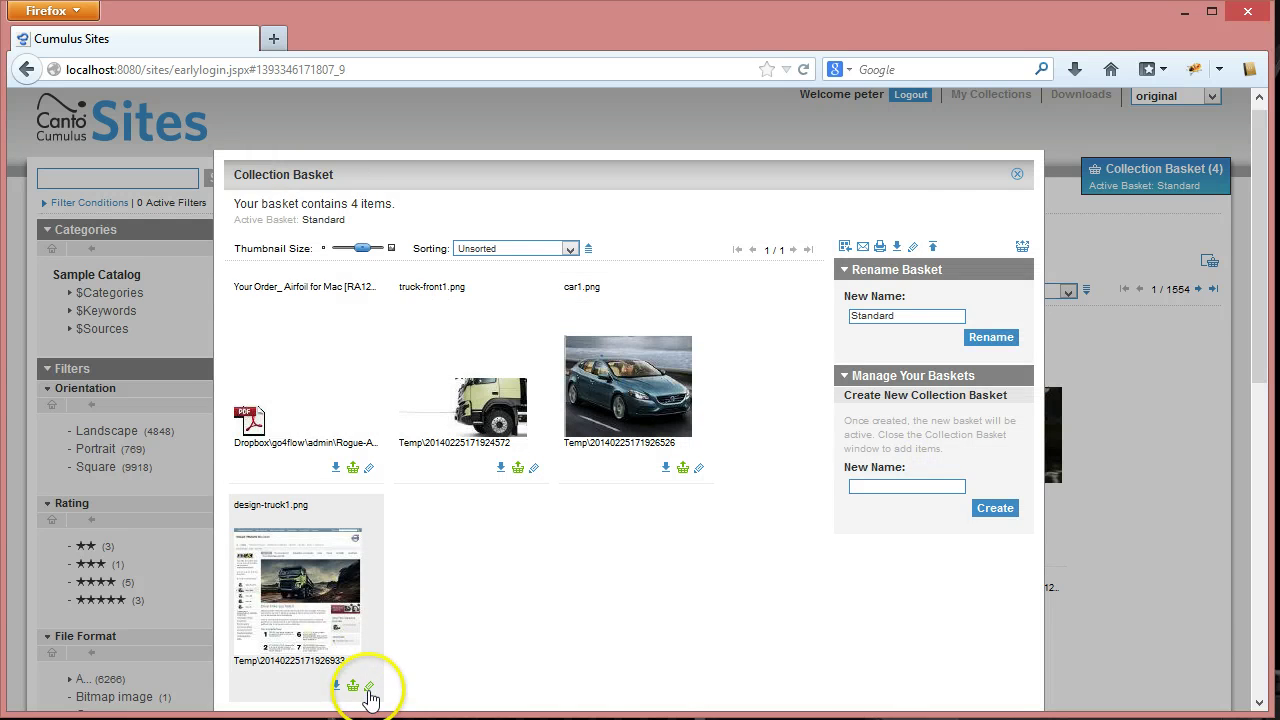
left_click(368, 687)
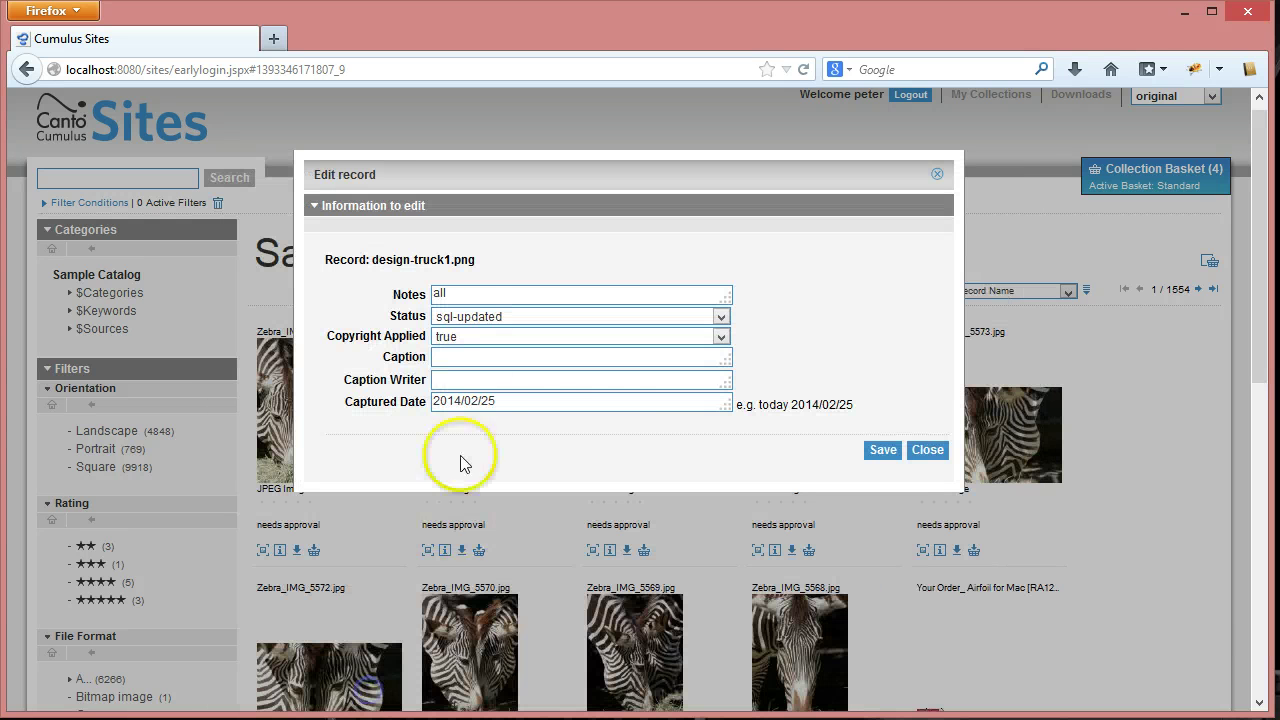
left_click(927, 451)
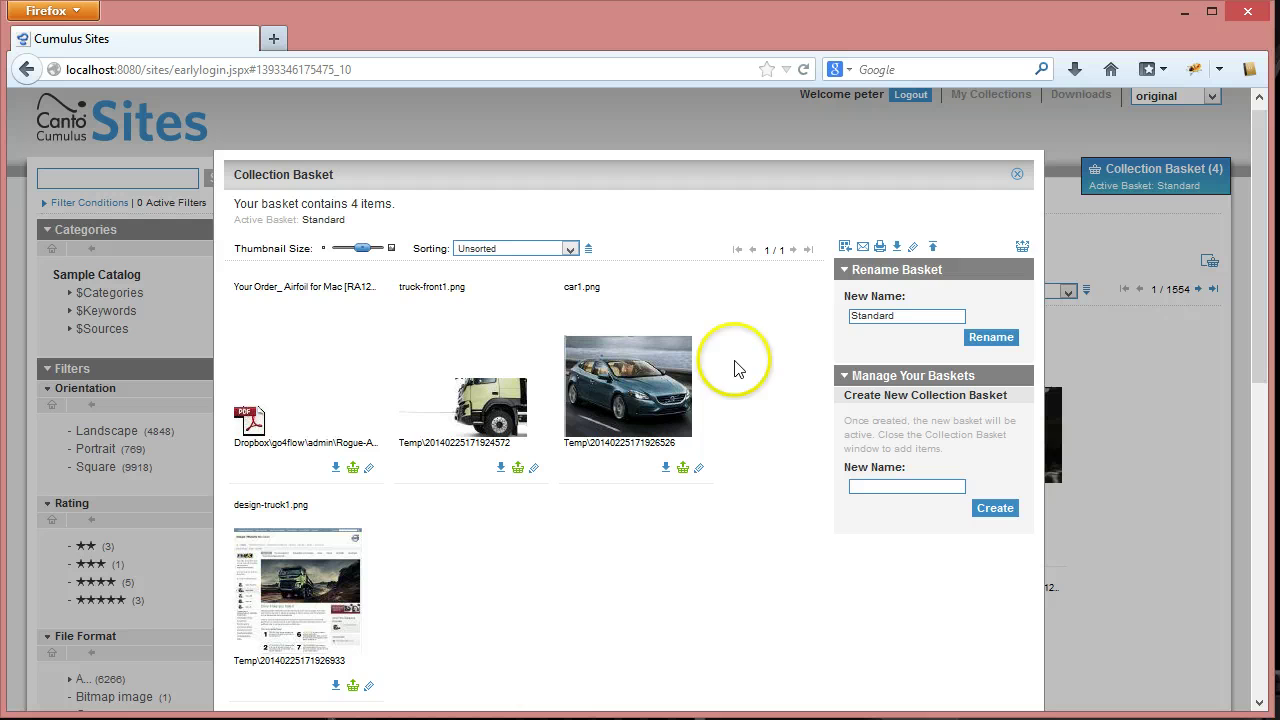
Empty the basket and start an upload with Notes 'some text', Status approved, Copyright Applied true, date 2014/02/28
left_click(1021, 248)
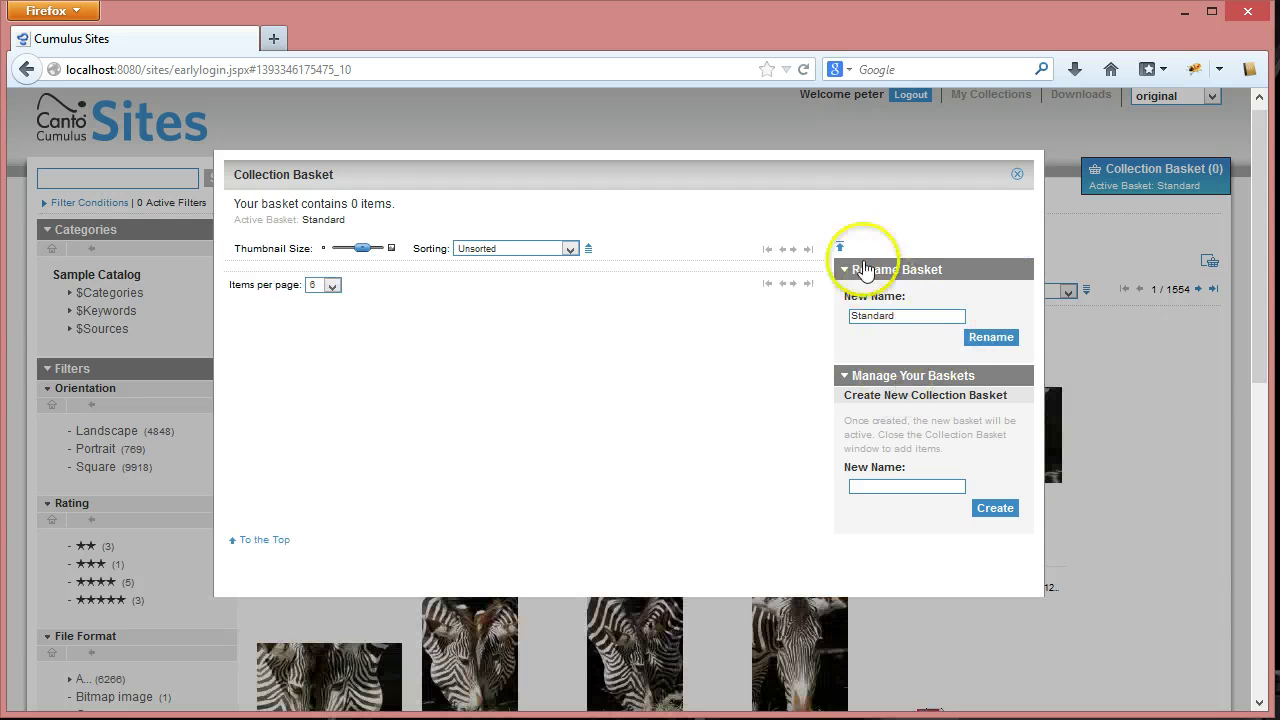
left_click(838, 248)
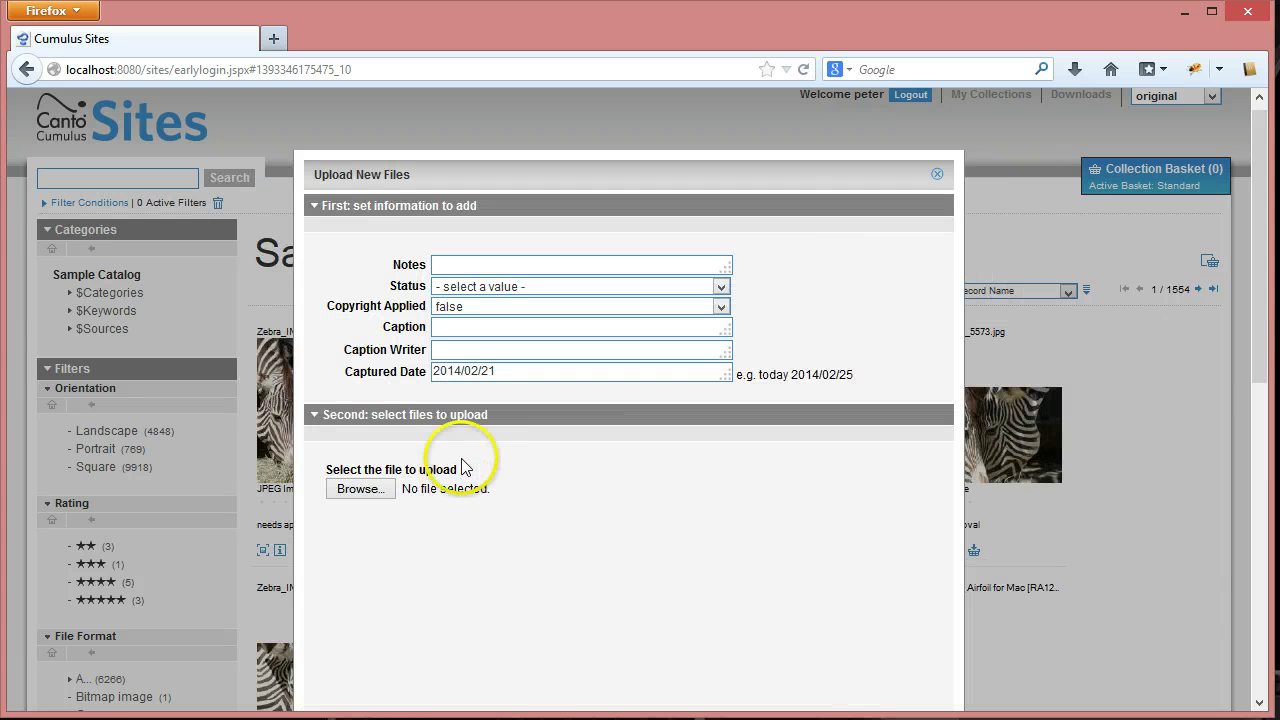
left_click(446, 264)
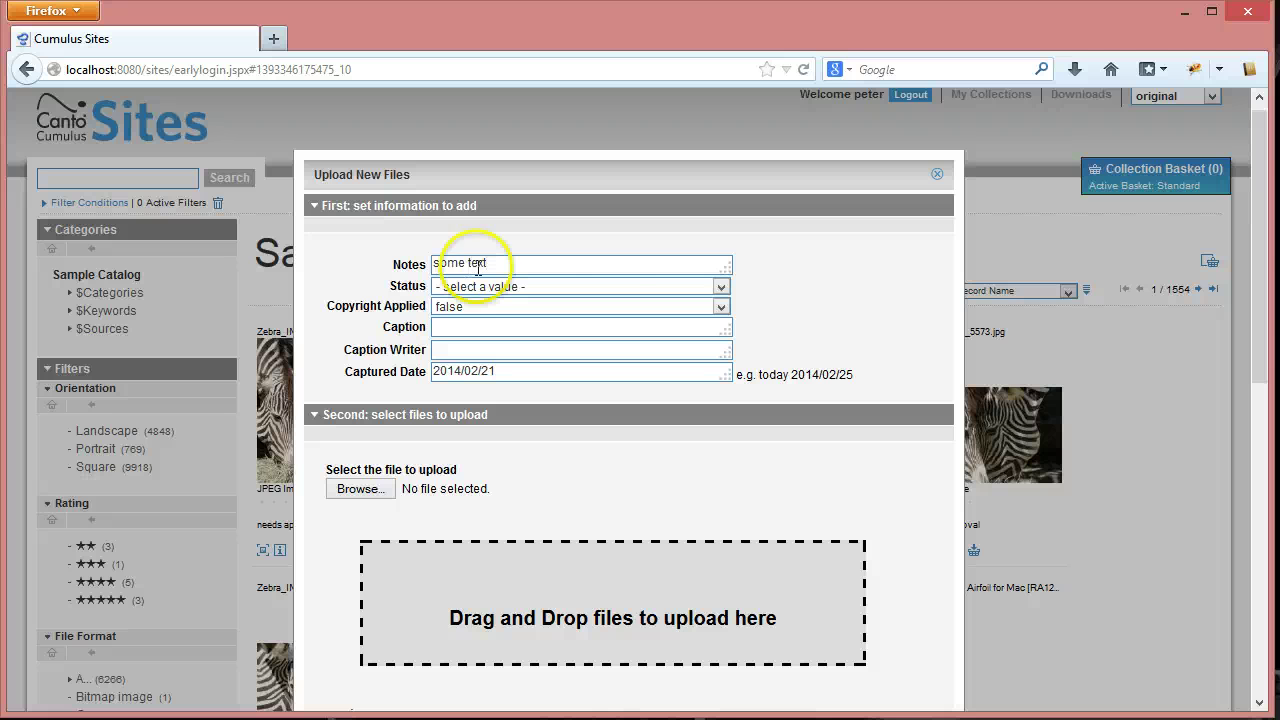
left_click(720, 286)
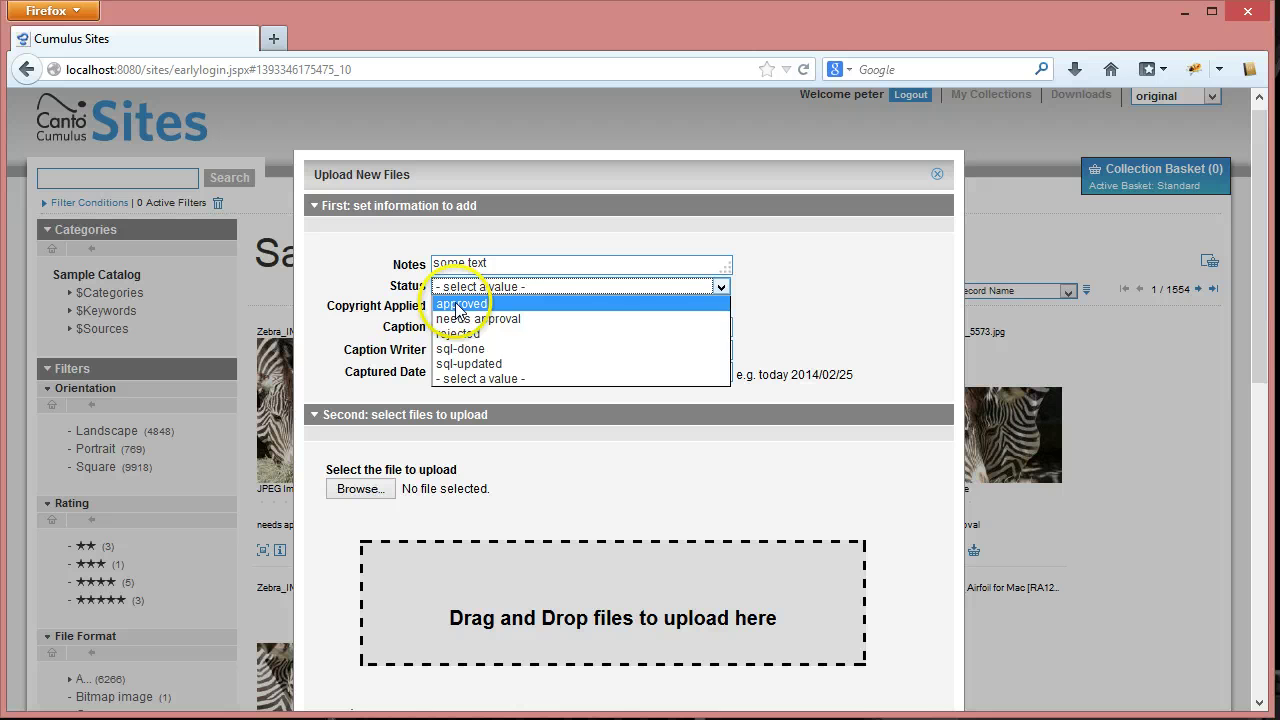
left_click(458, 304)
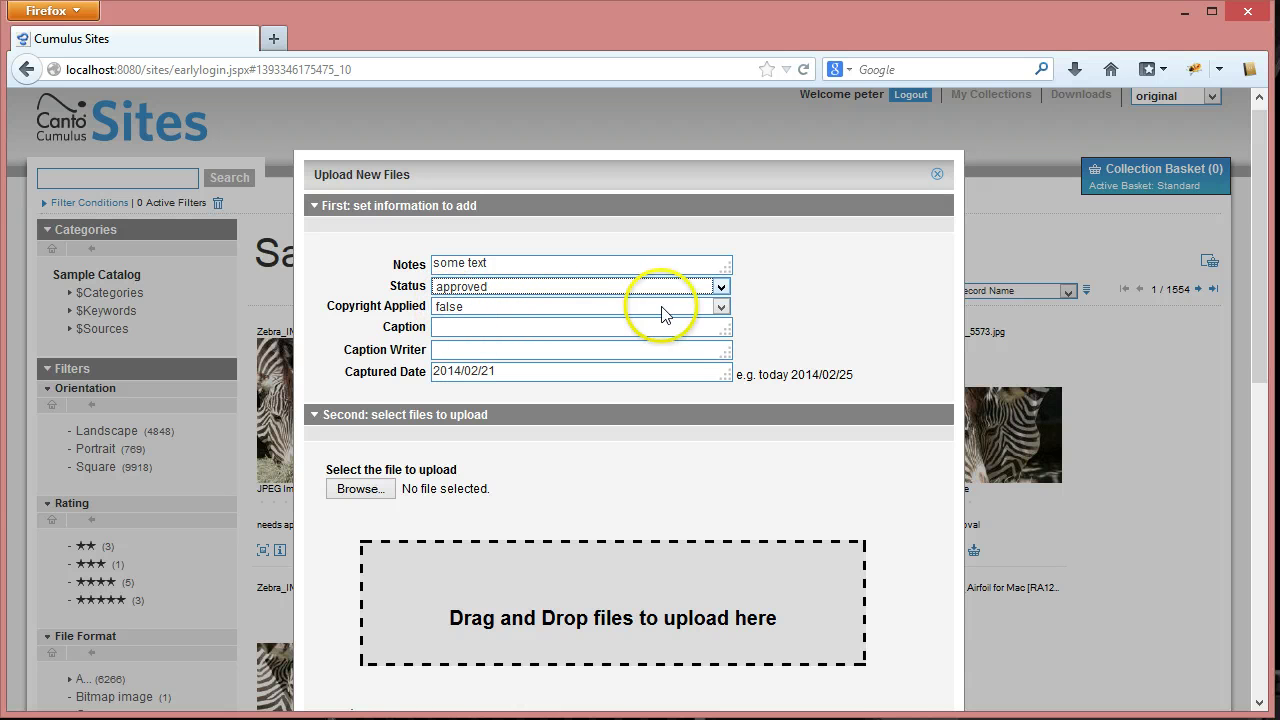
left_click(721, 307)
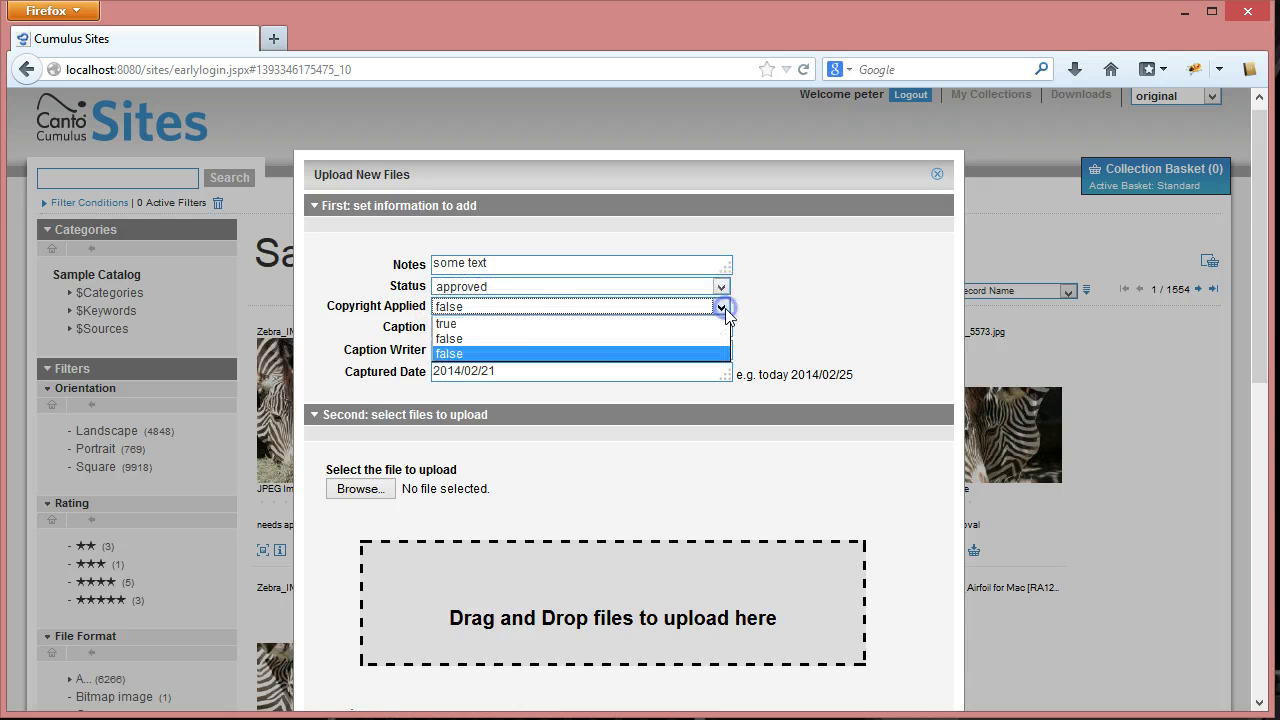
left_click(488, 323)
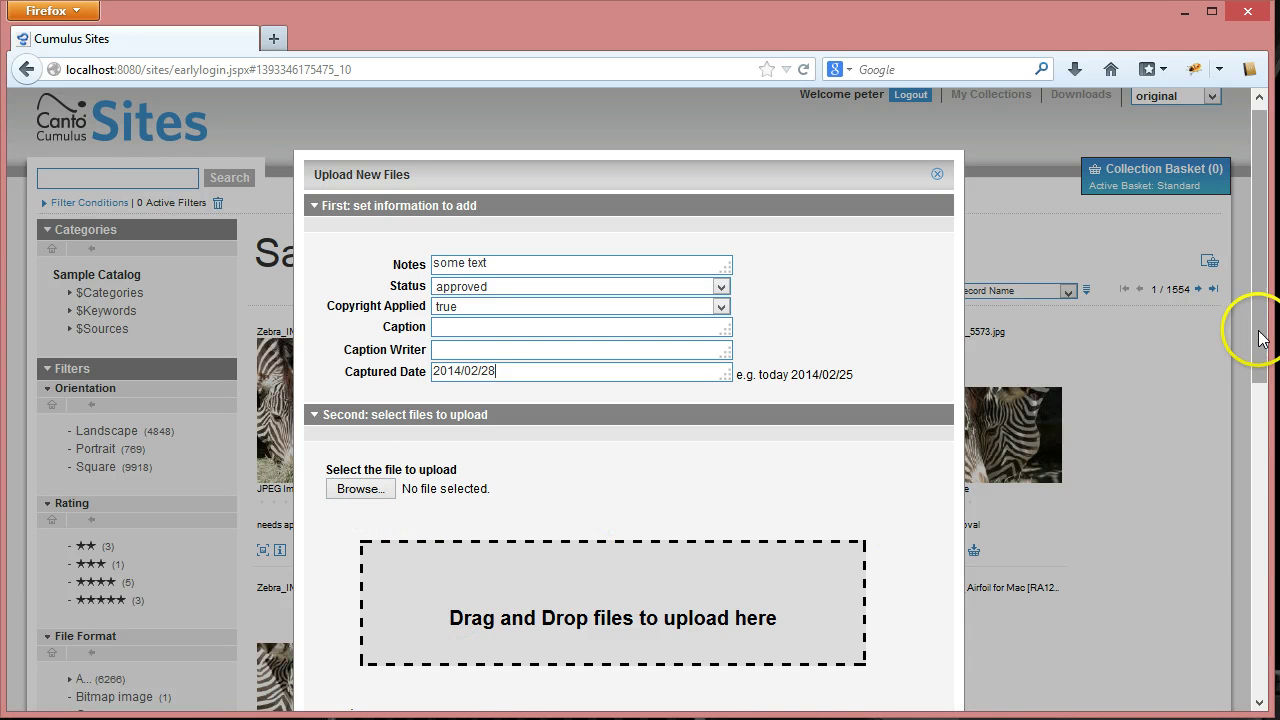
left_click_drag(1262, 330, 1263, 362)
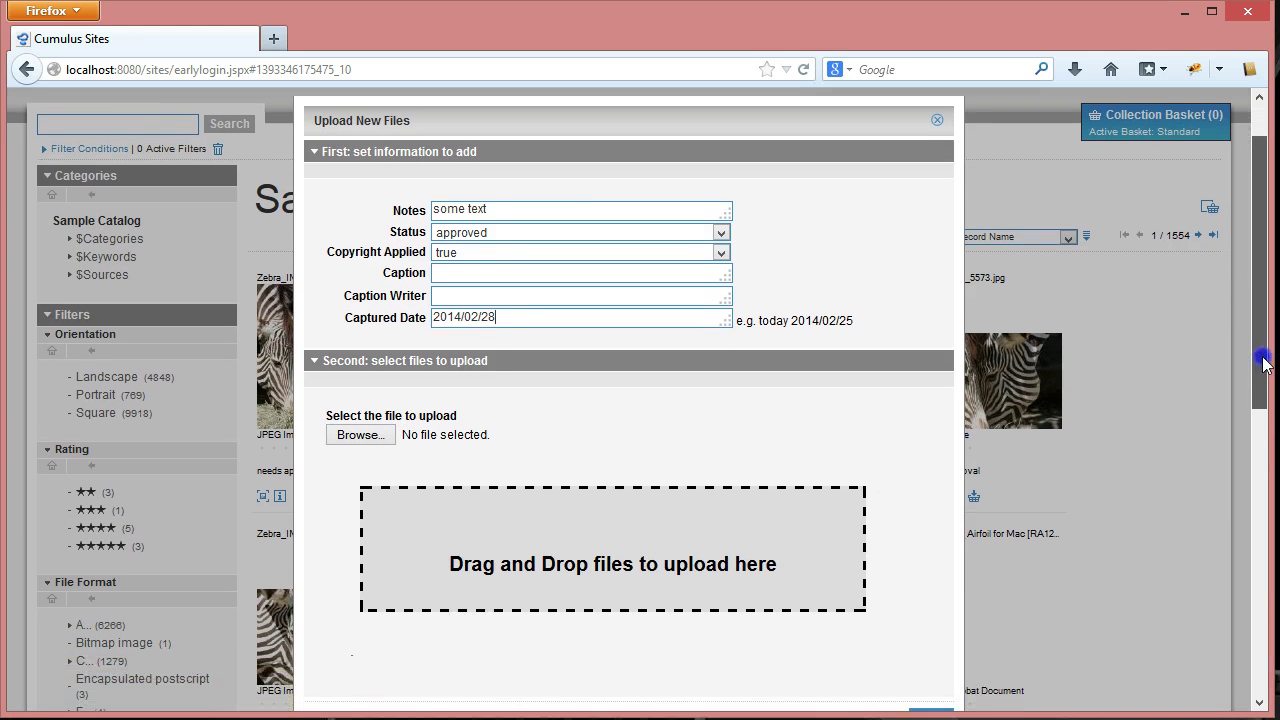
Pick StyleGuide.pdf from the volvo folder, upload it, and return to the Collection Basket
left_click(358, 436)
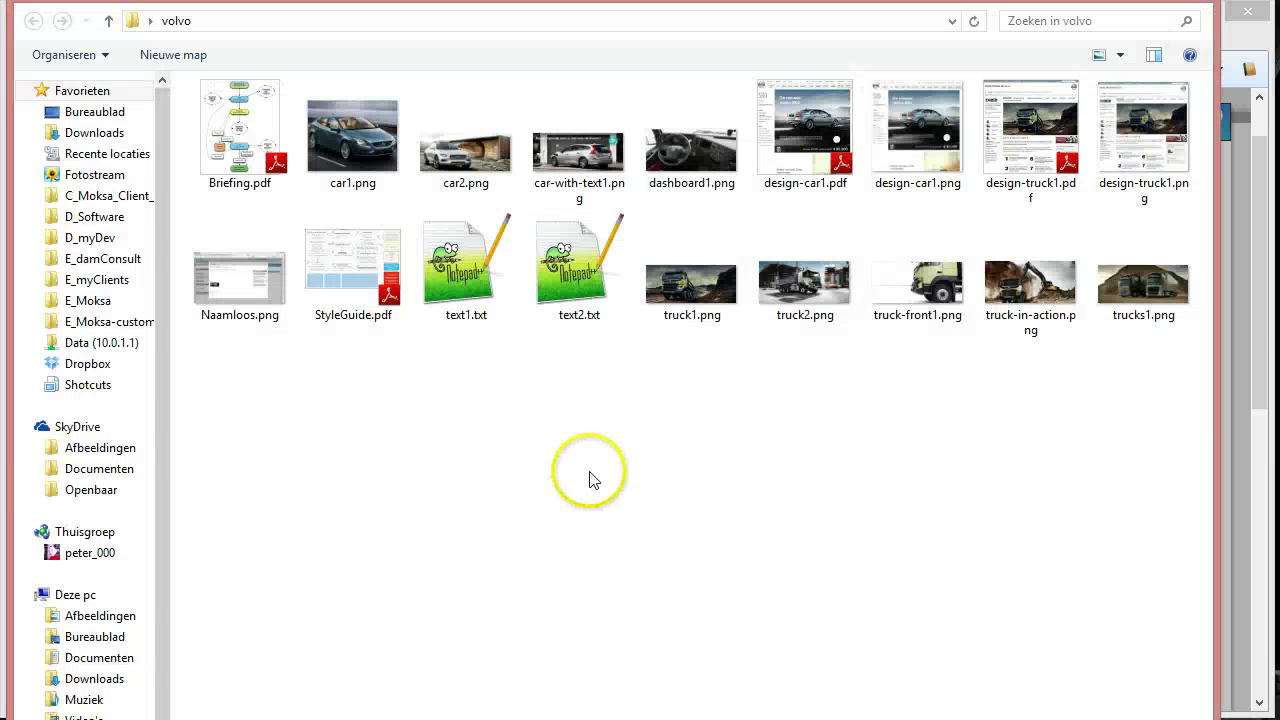
left_click(350, 275)
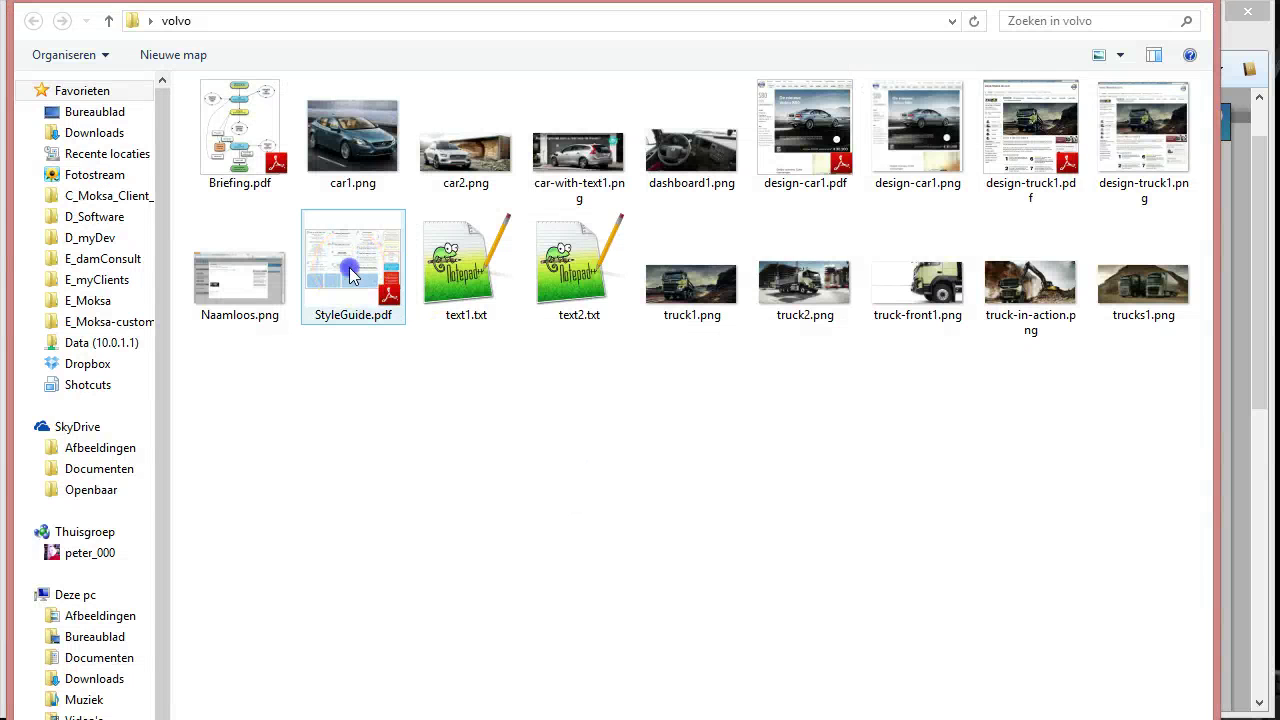
double_click(353, 305)
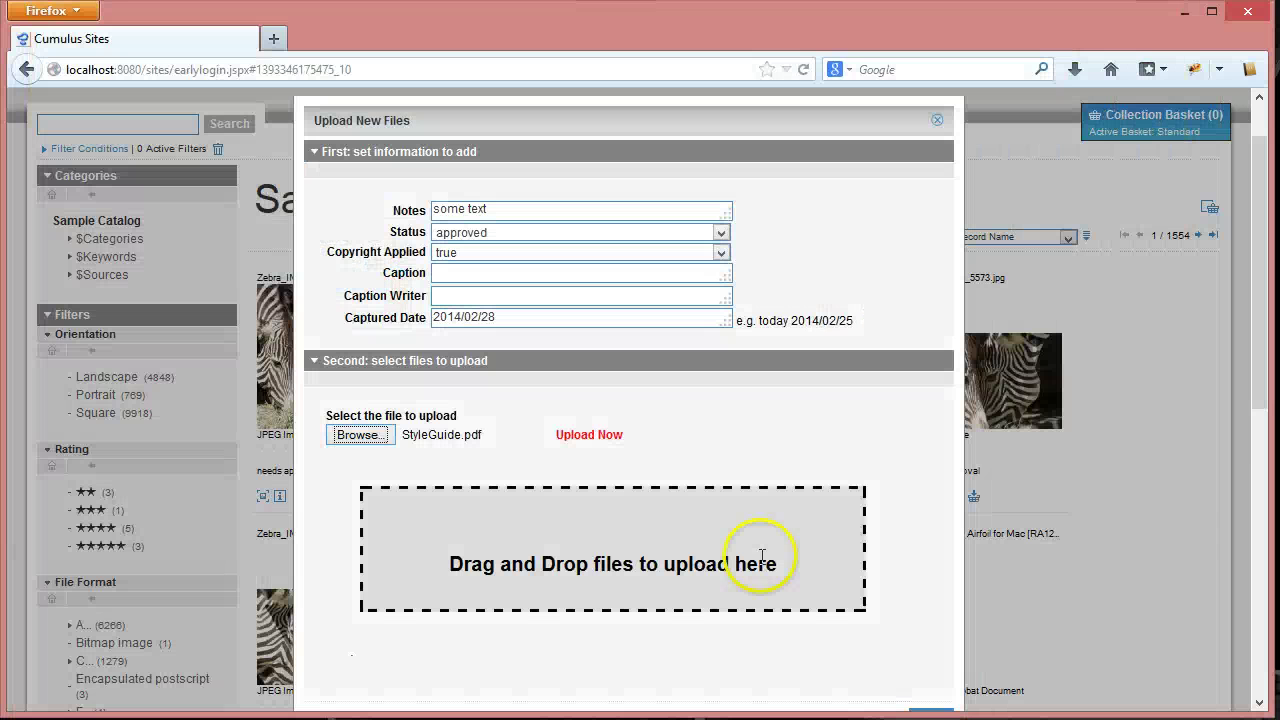
left_click(588, 440)
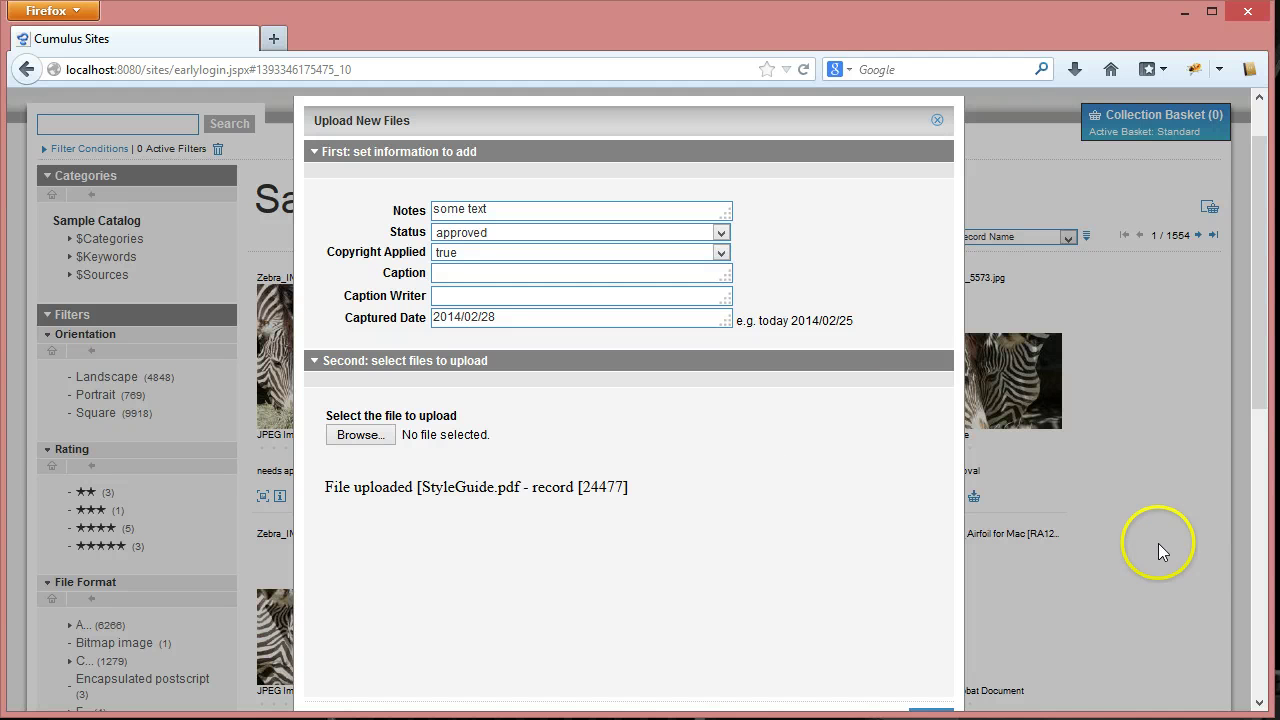
scroll(1258, 368, "down", 1)
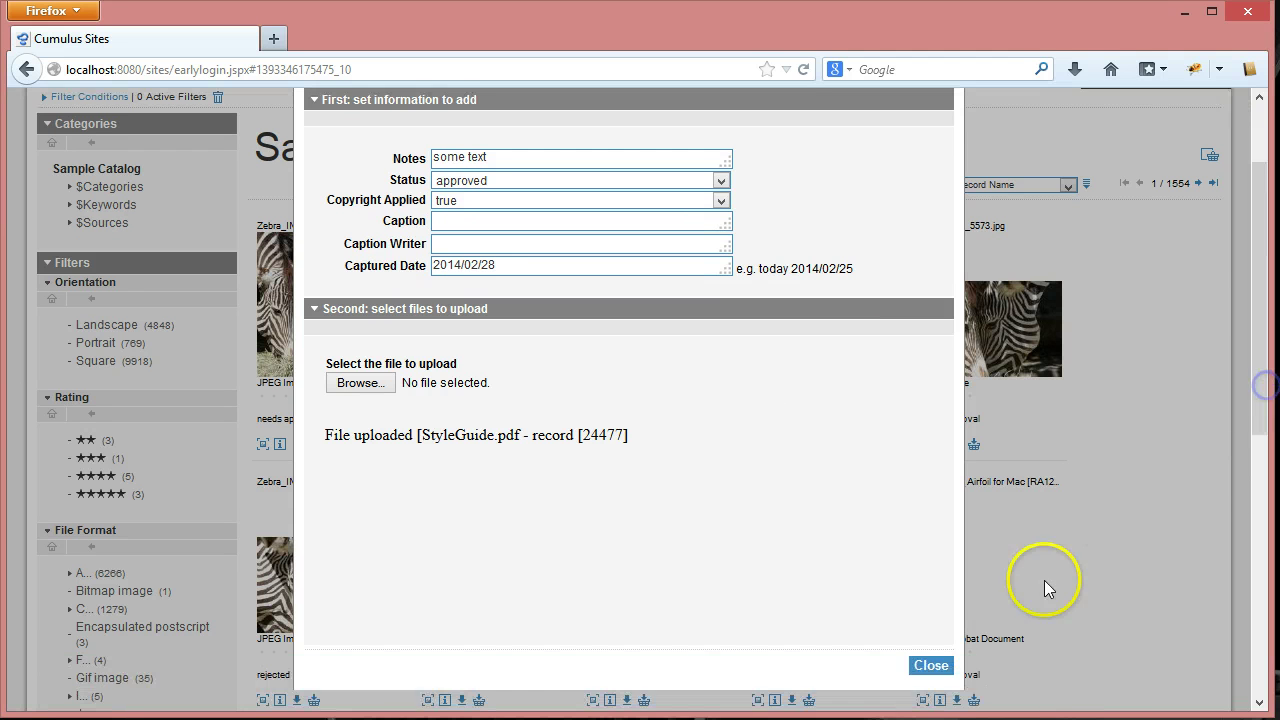
left_click(928, 665)
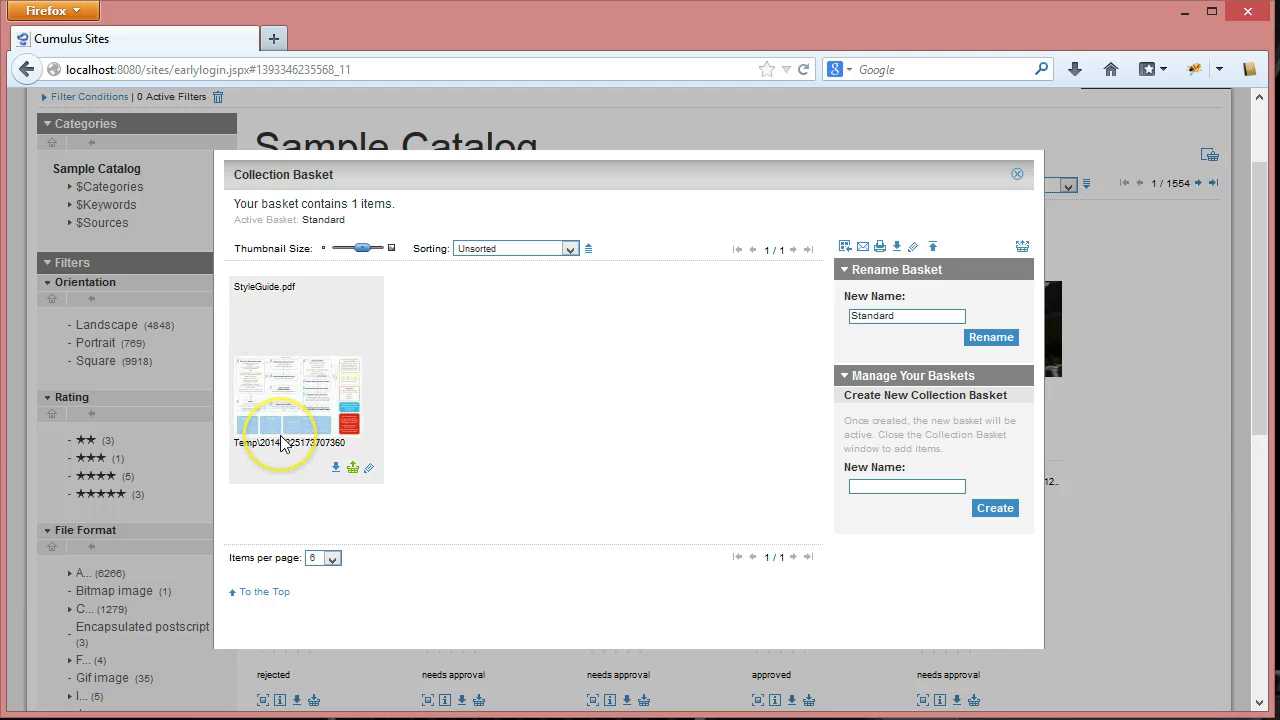
Reopen the upload form and place a smaller Explorer window of the blokhut folder alongside it
left_click(932, 247)
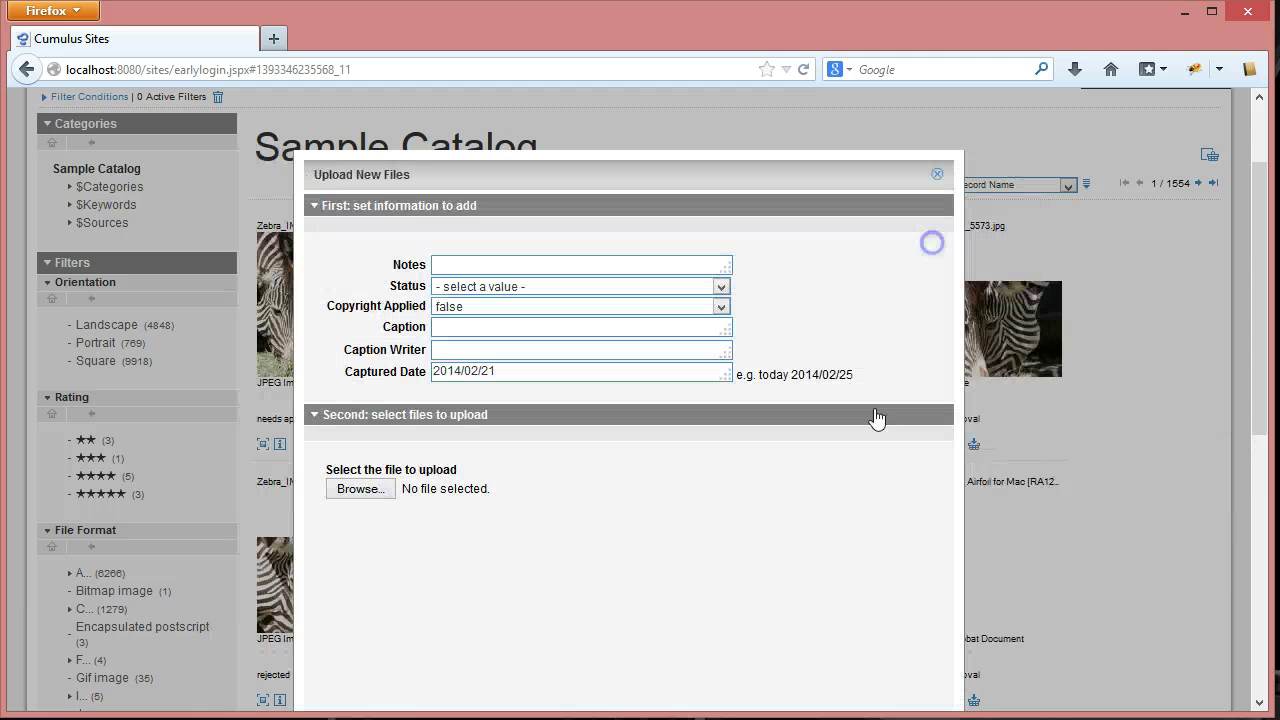
left_click_drag(1266, 318, 1267, 370)
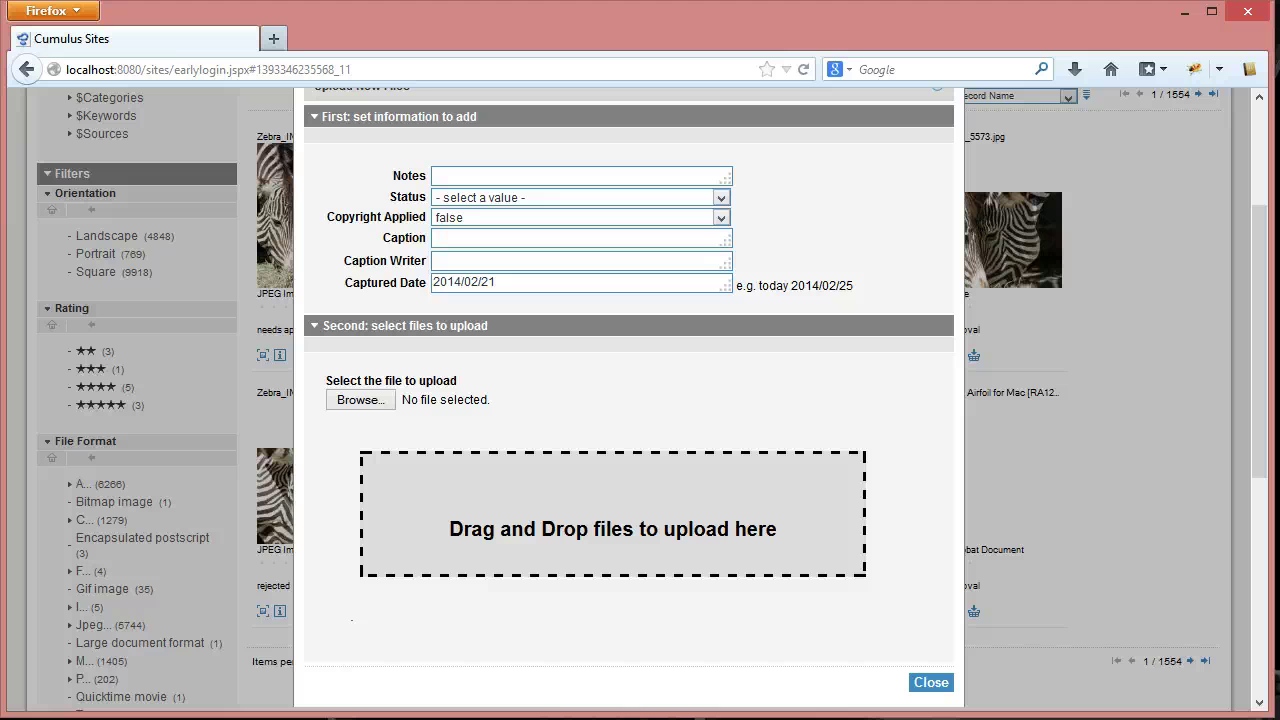
key("super+e")
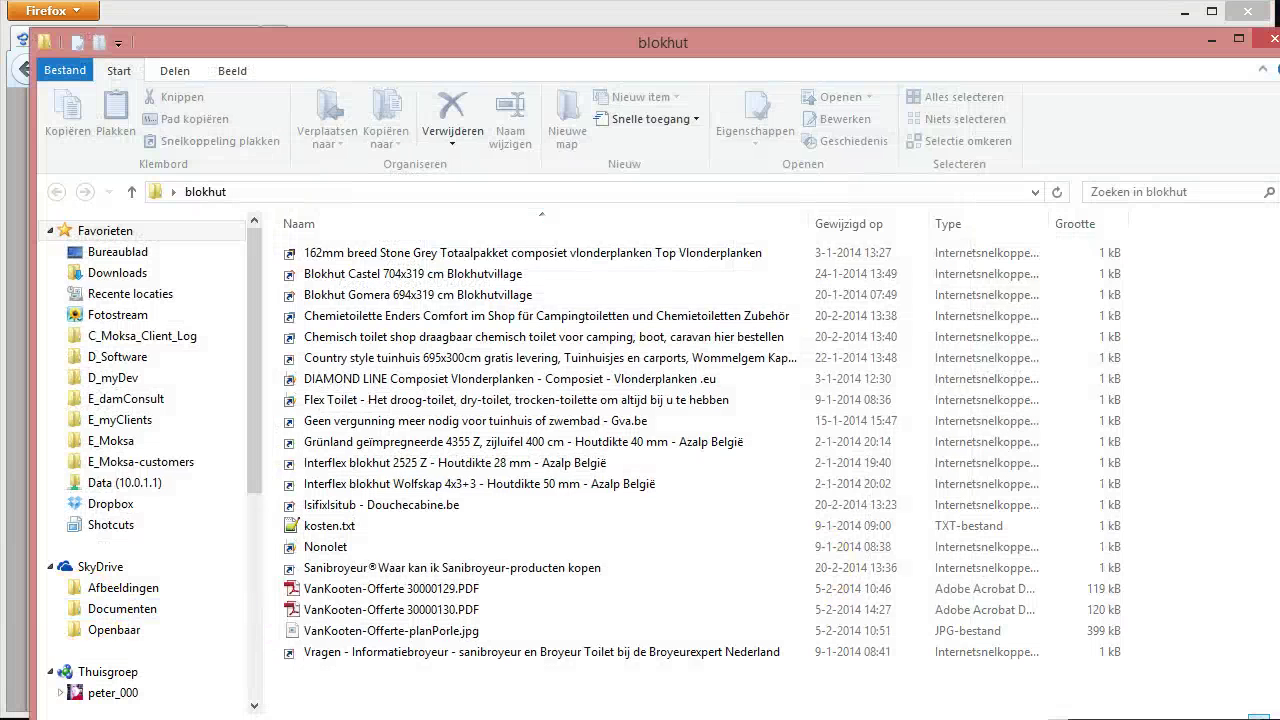
left_click(1239, 38)
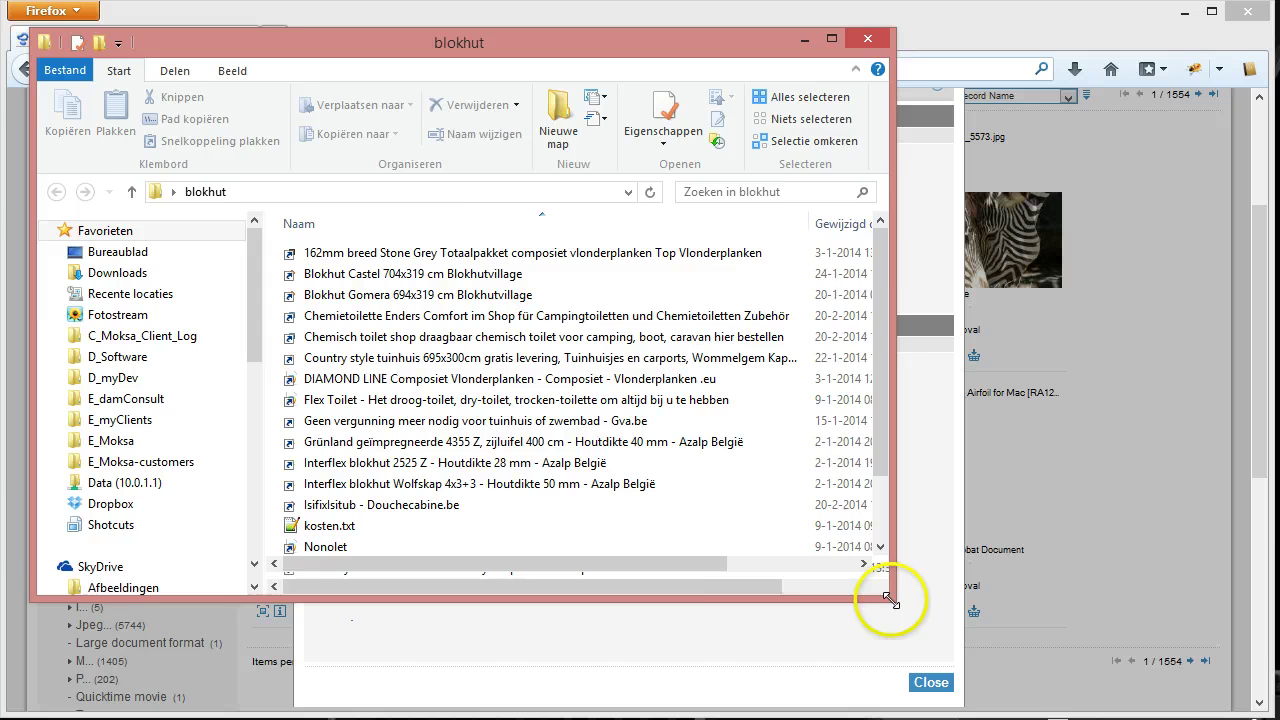
left_click_drag(888, 583, 726, 592)
left_click_drag(415, 40, 162, 79)
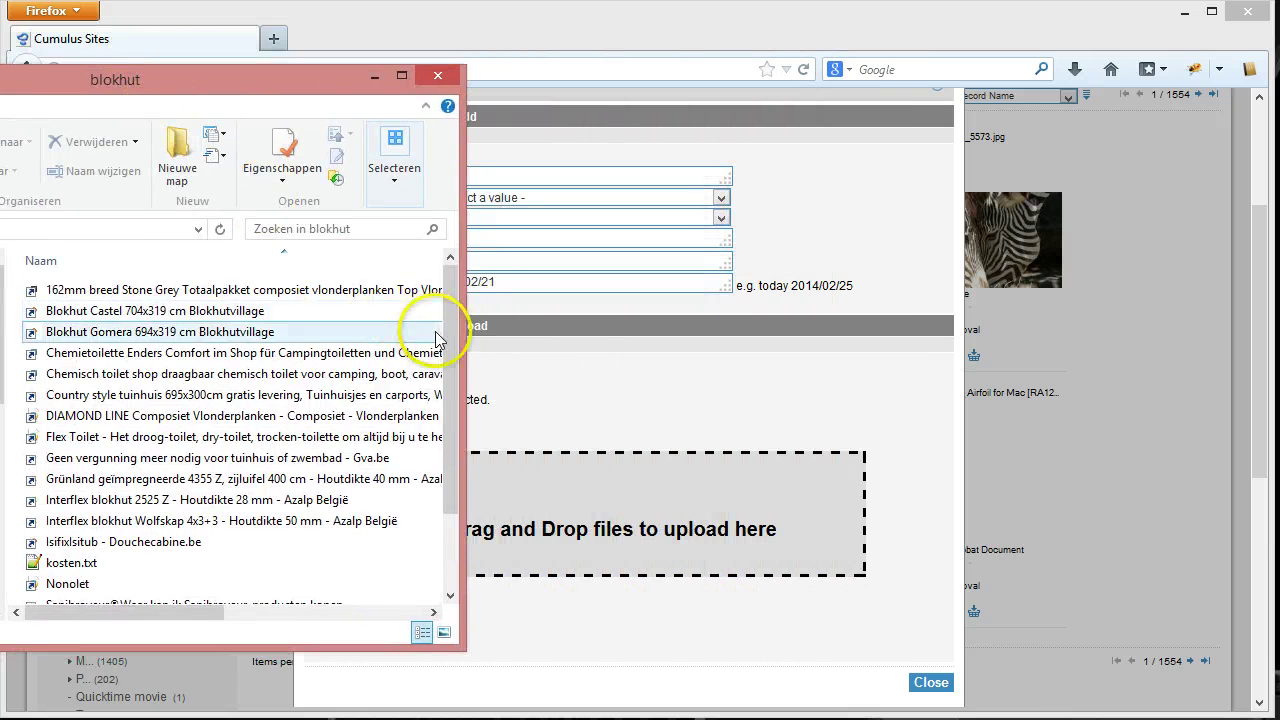
Drag VanKooten-Offerte 30000129.PDF and VanKooten-Offerte-planPorle.jpg together onto the upload drop zone
scroll(428, 345, "down", 2)
left_click(104, 532)
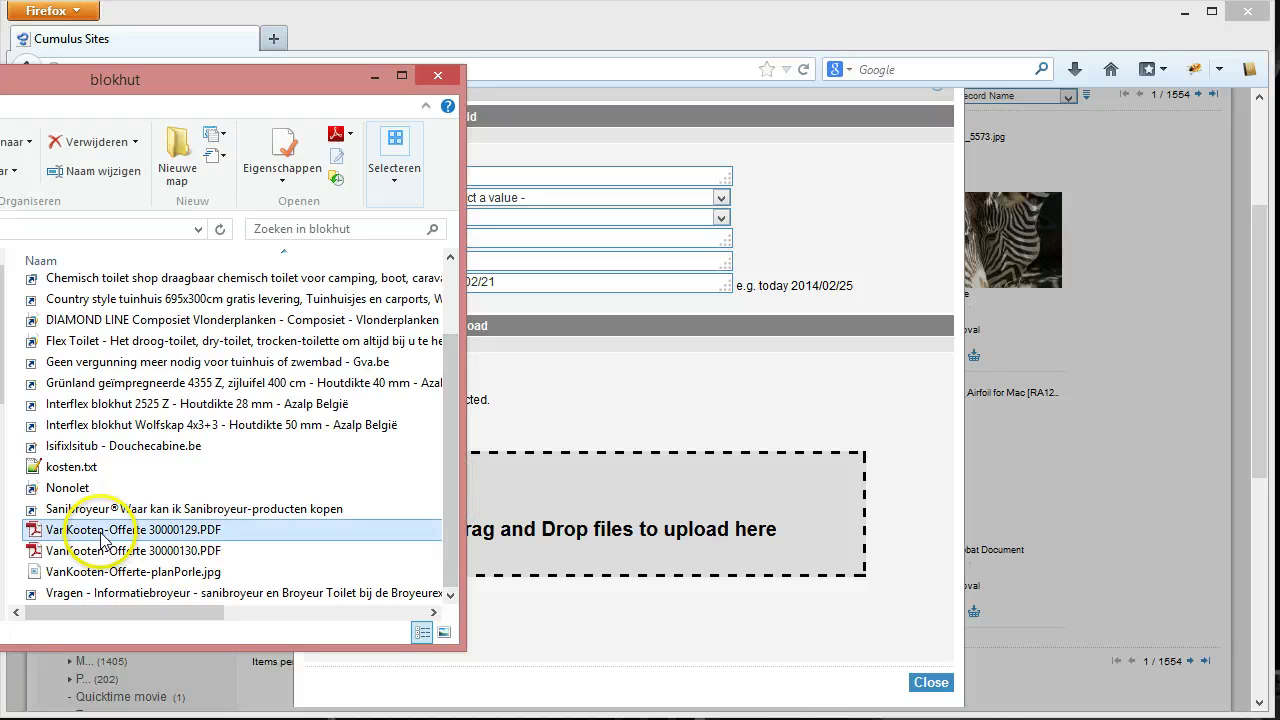
left_click(91, 572, "ctrl")
left_click_drag(193, 530, 578, 540)
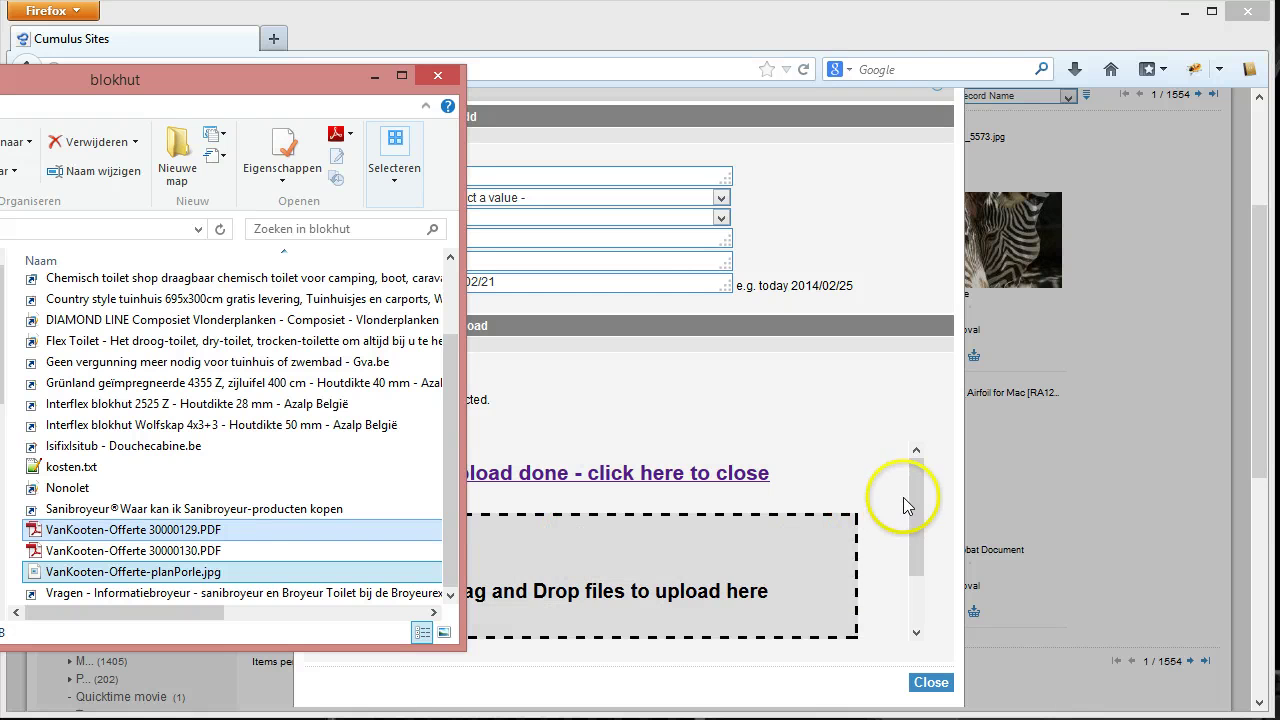
left_click(372, 80)
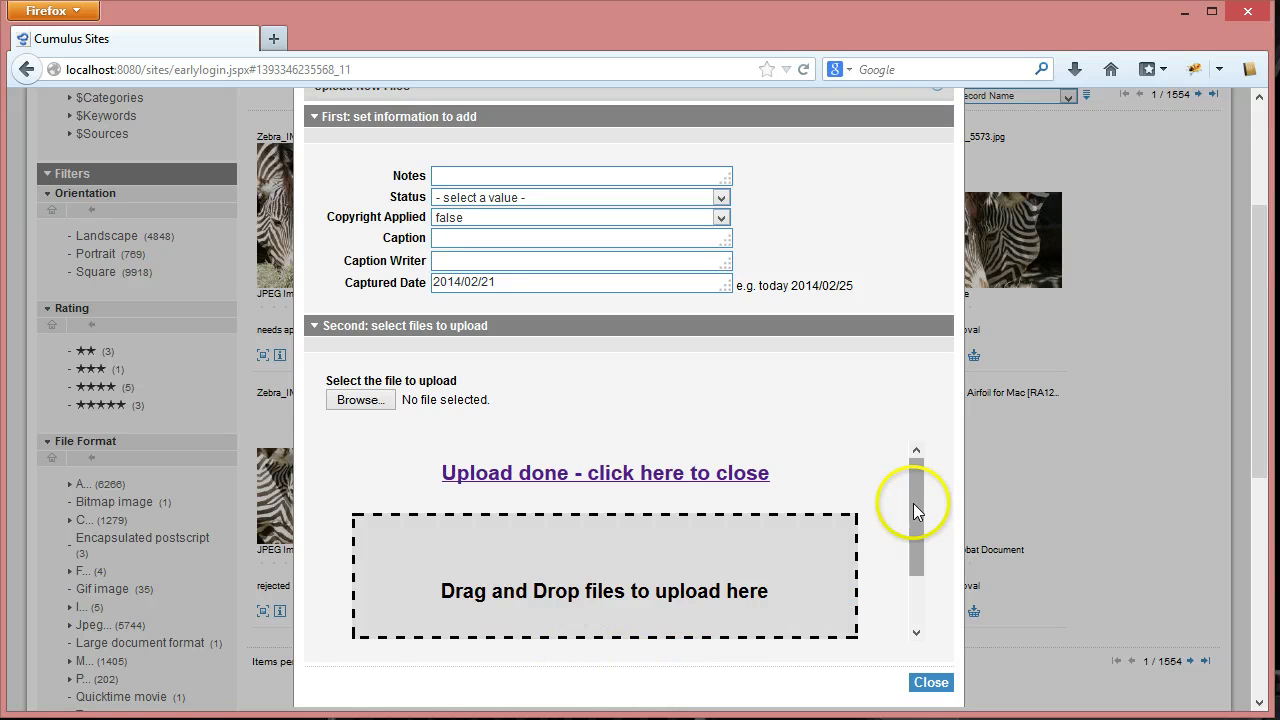
mouse_move(914, 510)
left_mouse_down()
mouse_move(922, 572)
mouse_move(918, 497)
left_mouse_up()
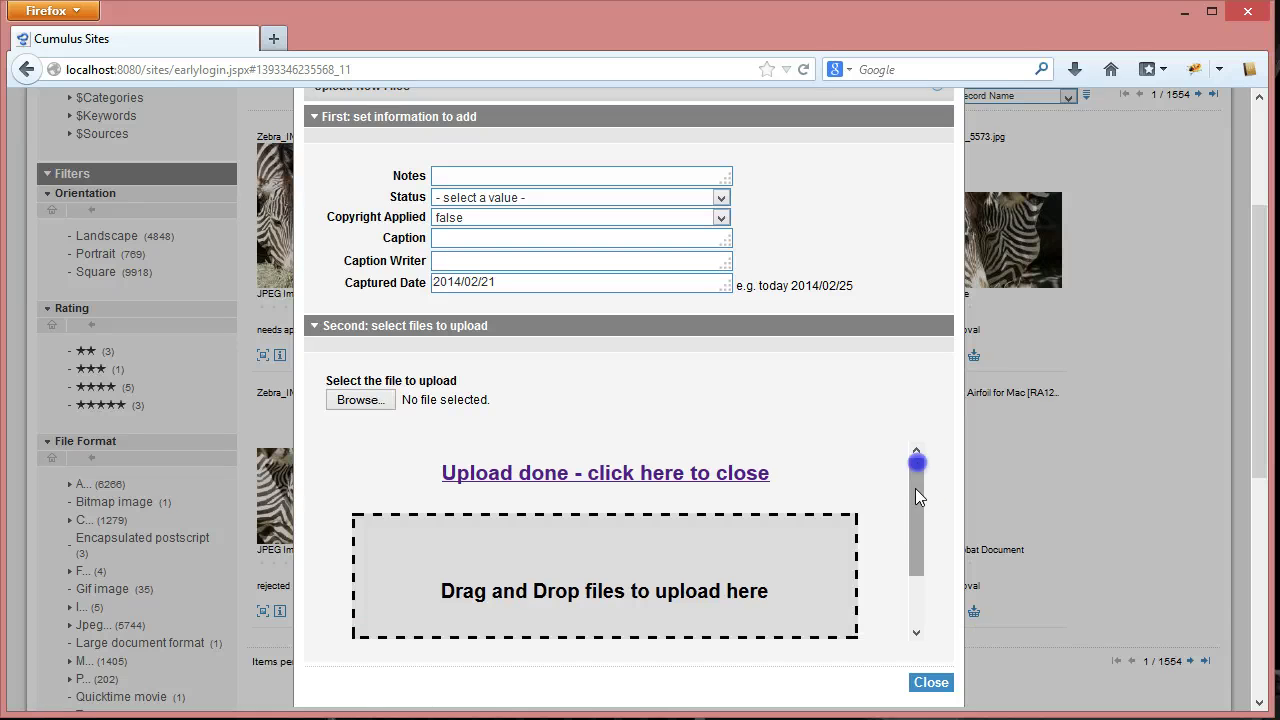
left_click(946, 692)
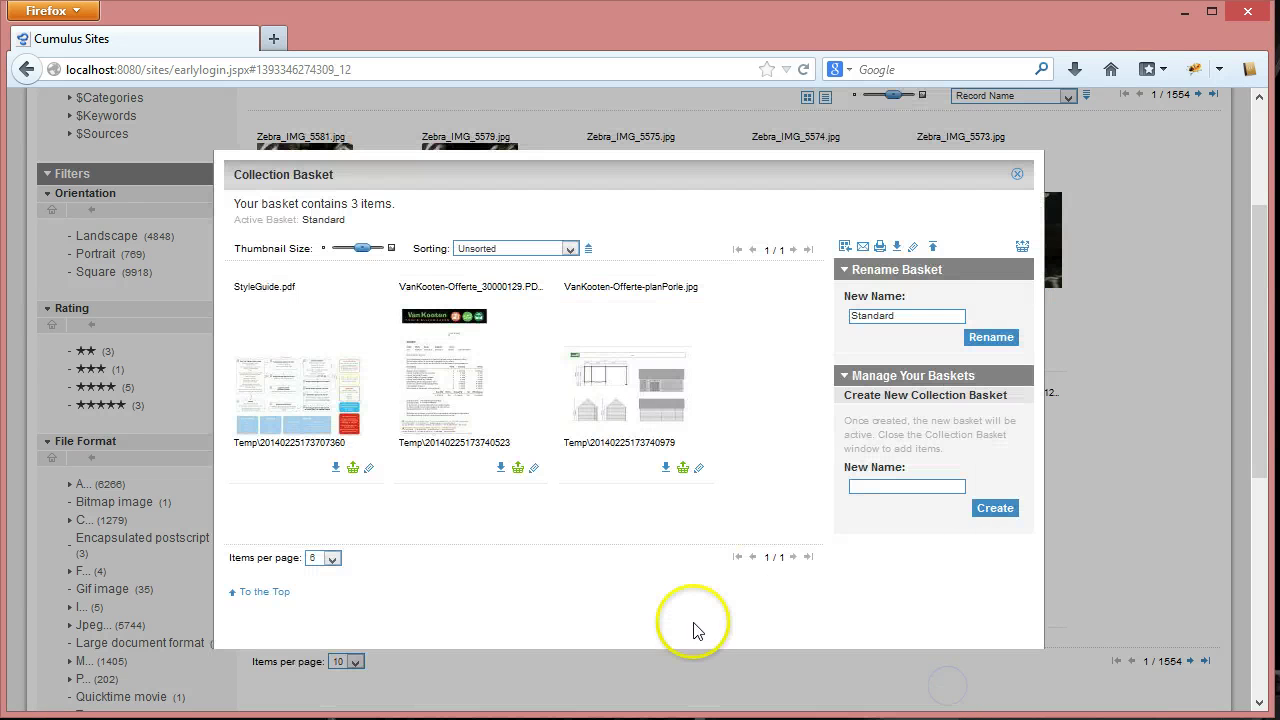